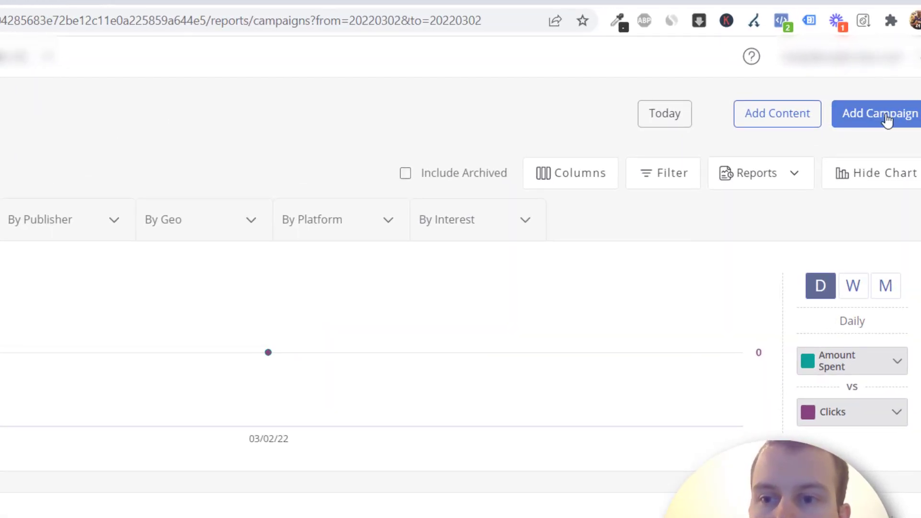
Step: Add a new campaign from the Amplify campaigns report page
click(887, 120)
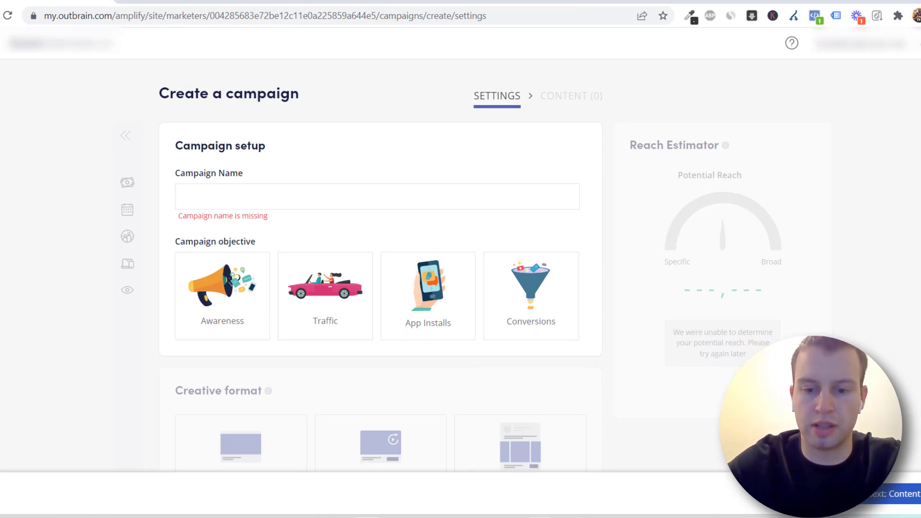
Step: Insert two blank lines below the Labels line in the Notepad campaign notes
key(alt+Tab)
drag(436, 69, 574, 158)
click(720, 239)
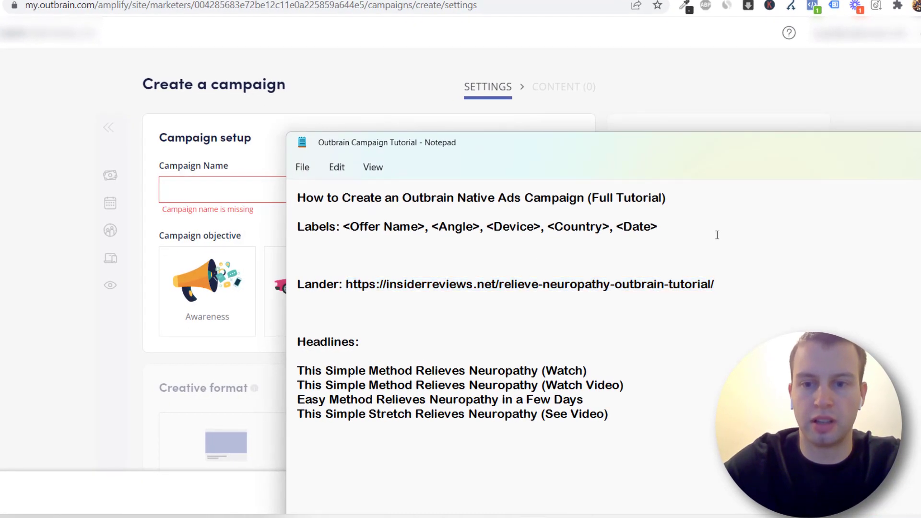
key(Return)
key(Return)
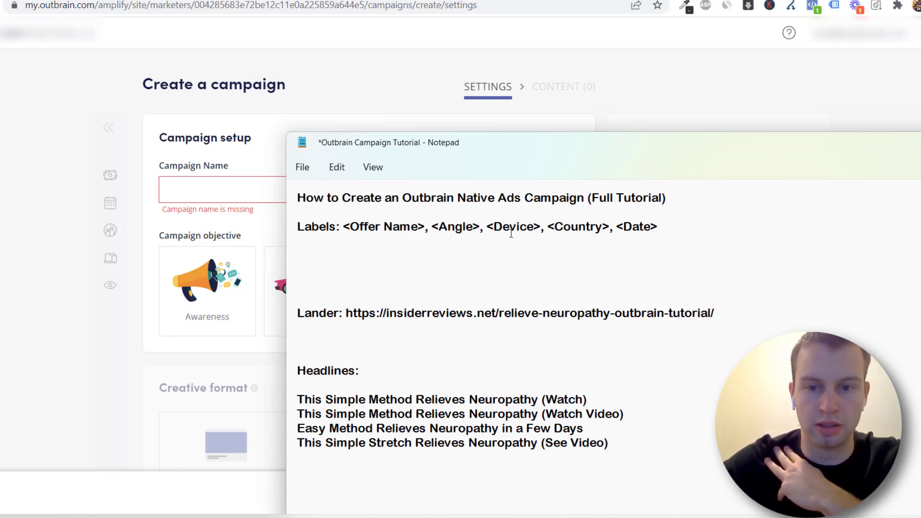
drag(554, 227, 600, 227)
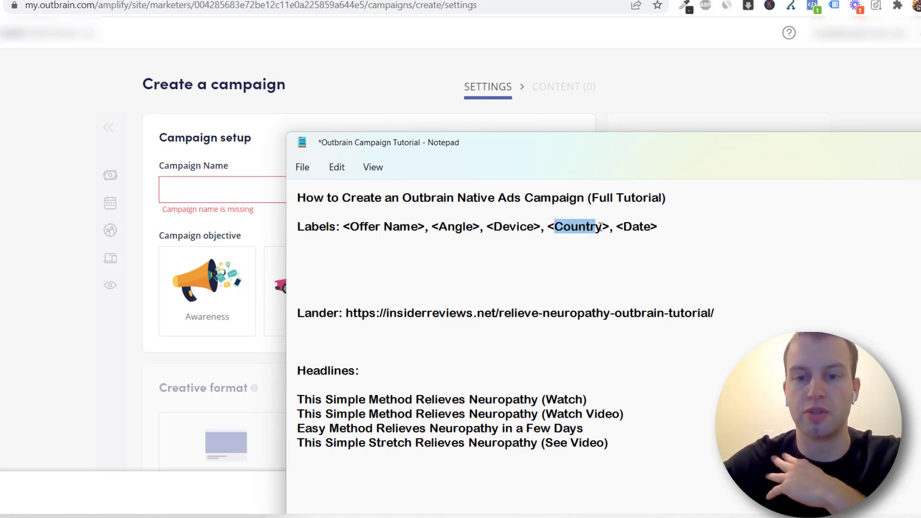
key(End)
click(205, 188)
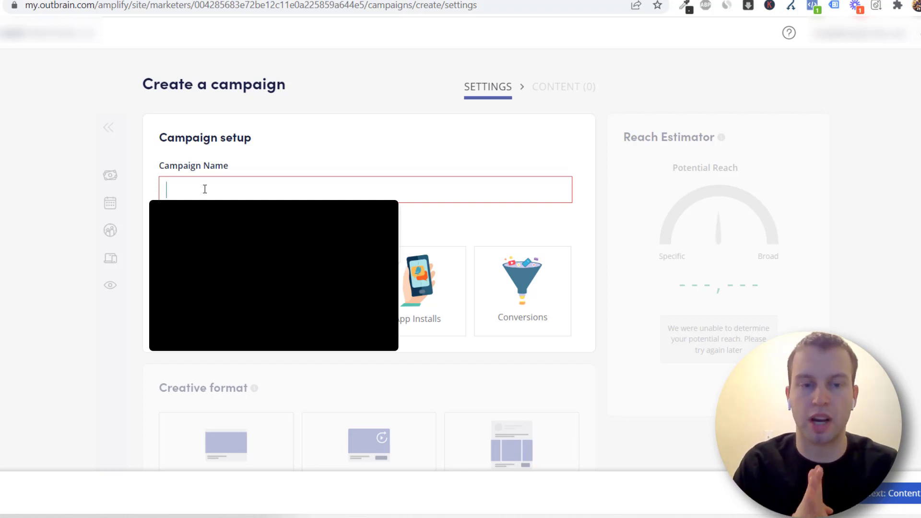
Step: Enter 'Nervogen - A1-RelieveNeuro - Desktop - (3/2)' as the campaign name
text(Nervogen )
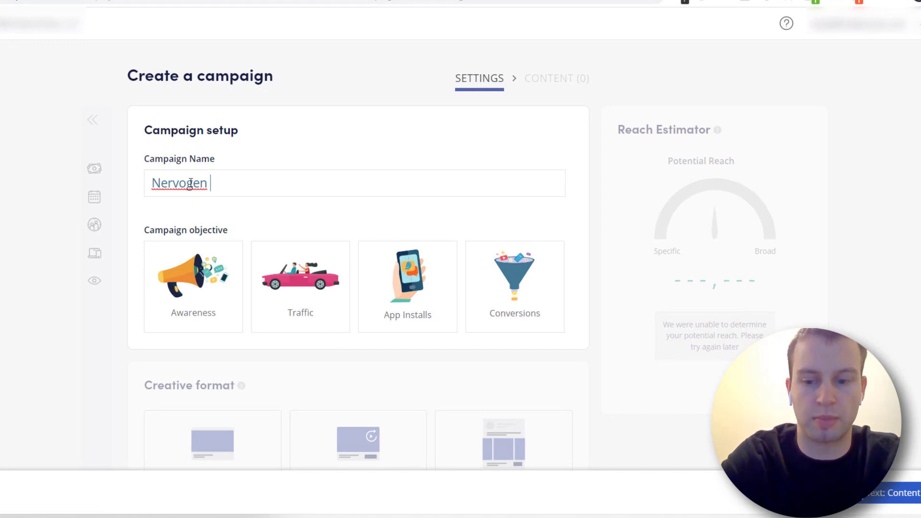
text(-)
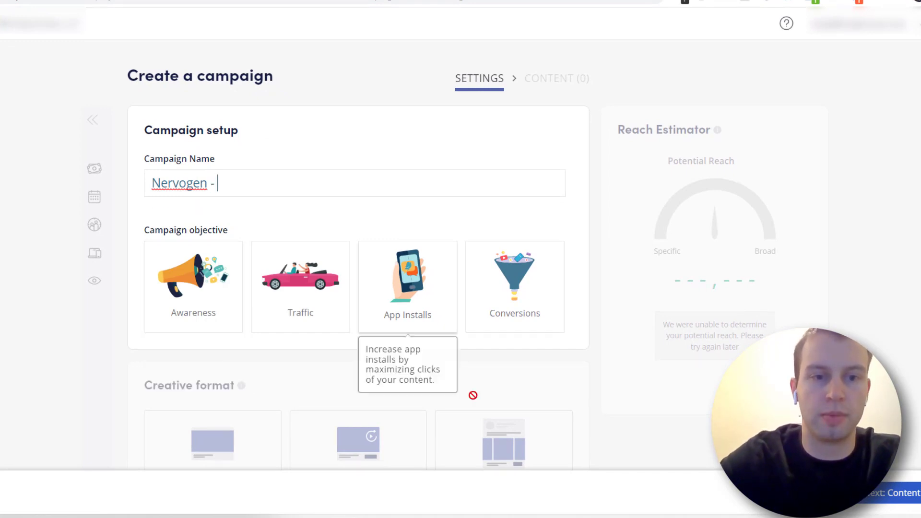
key(alt+Tab)
key(alt+Tab)
text(A1-Reli)
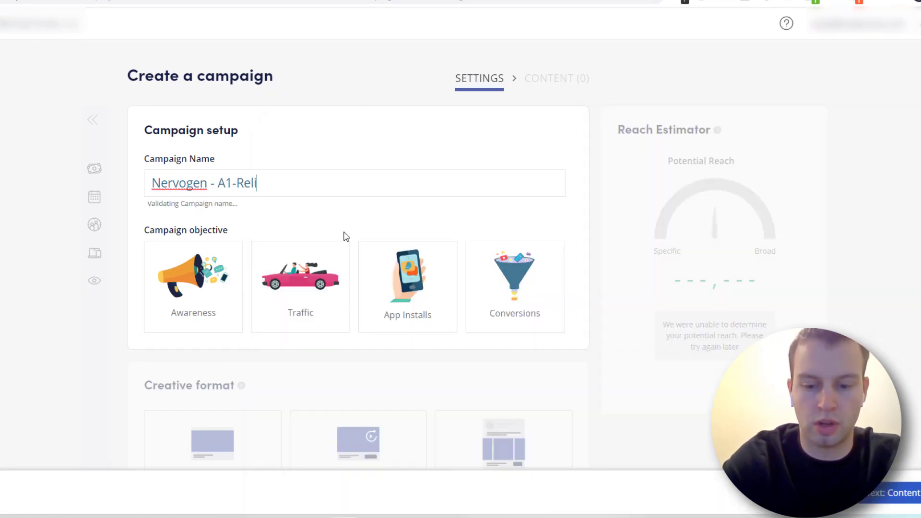
text(eveNeuro - )
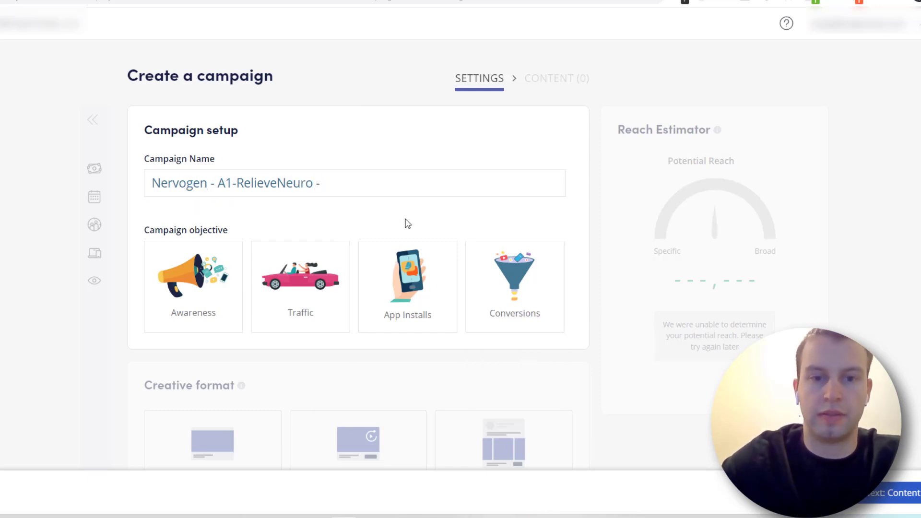
text(Device)
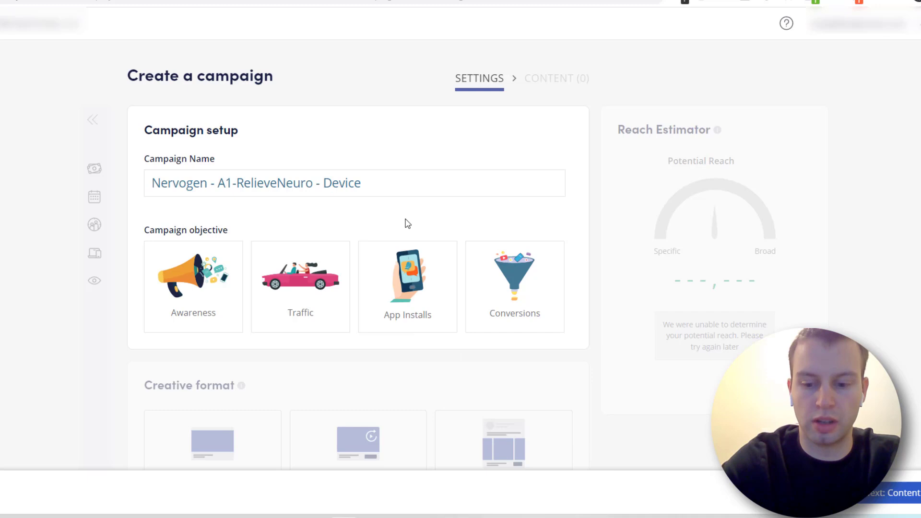
key(BackSpace)
key(BackSpace)
key(BackSpace)
text(sktop - )
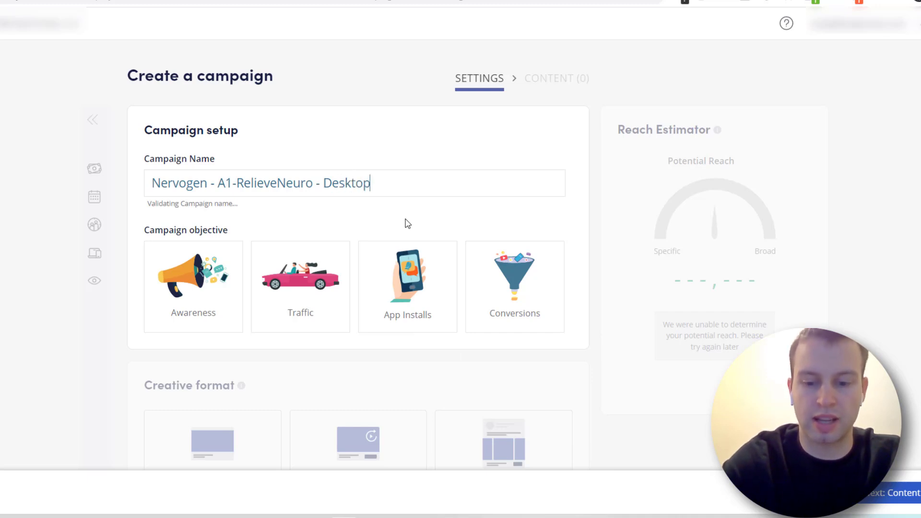
text(USA)
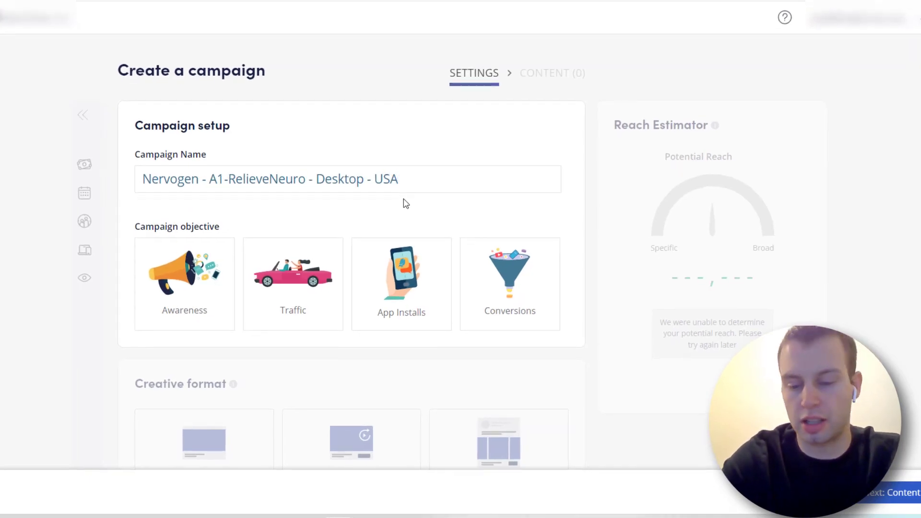
key(BackSpace)
key(BackSpace)
key(BackSpace)
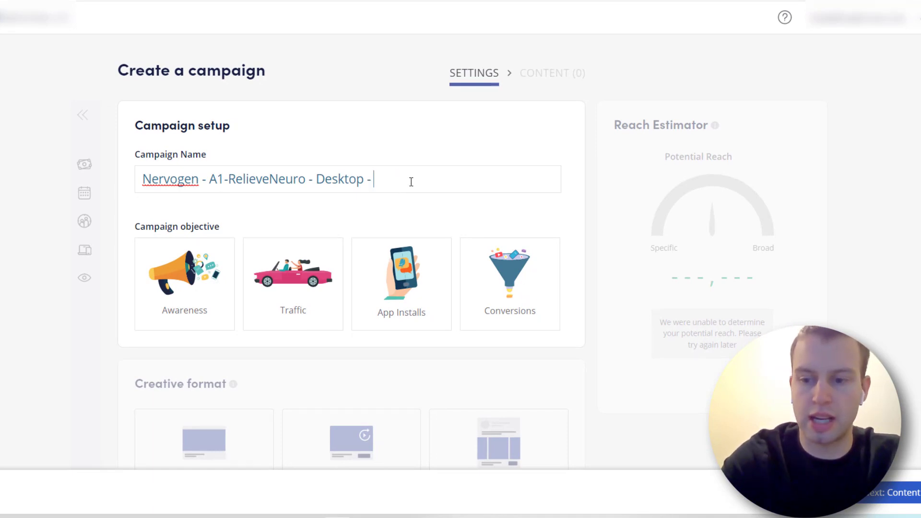
text(3/2)
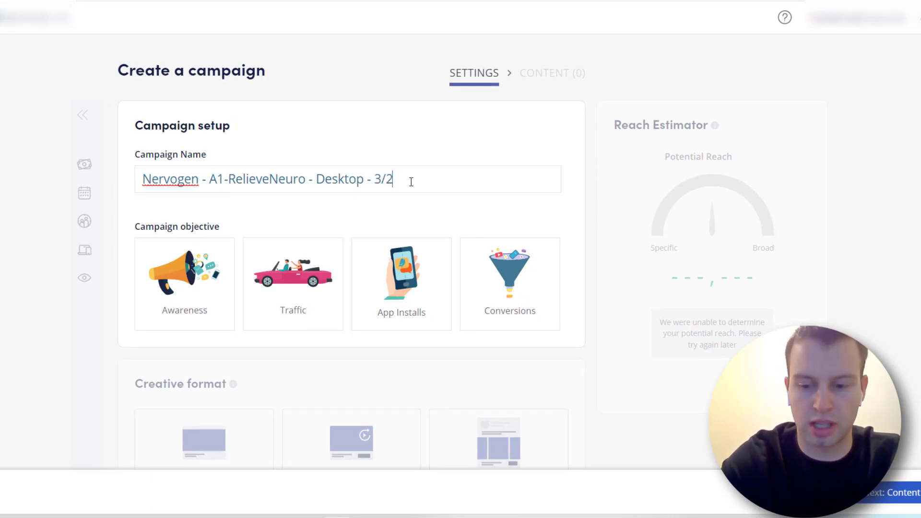
text())
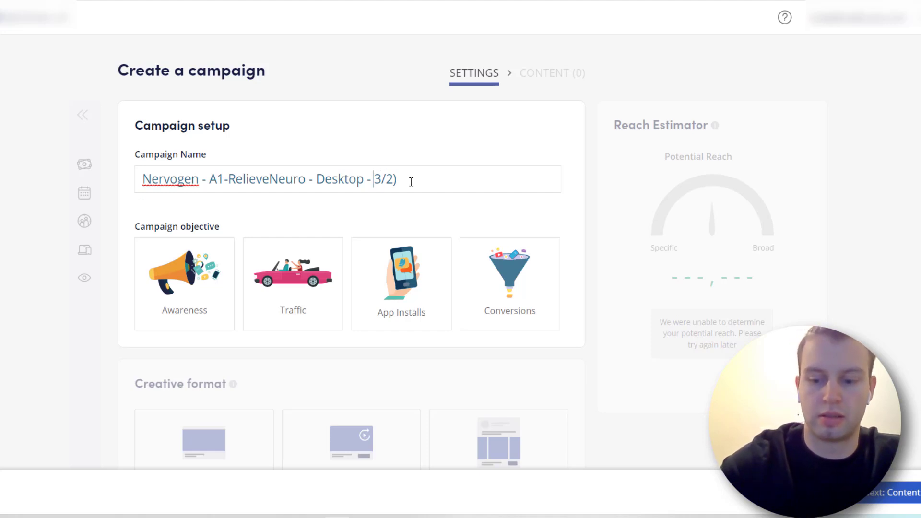
text(()
click(361, 175)
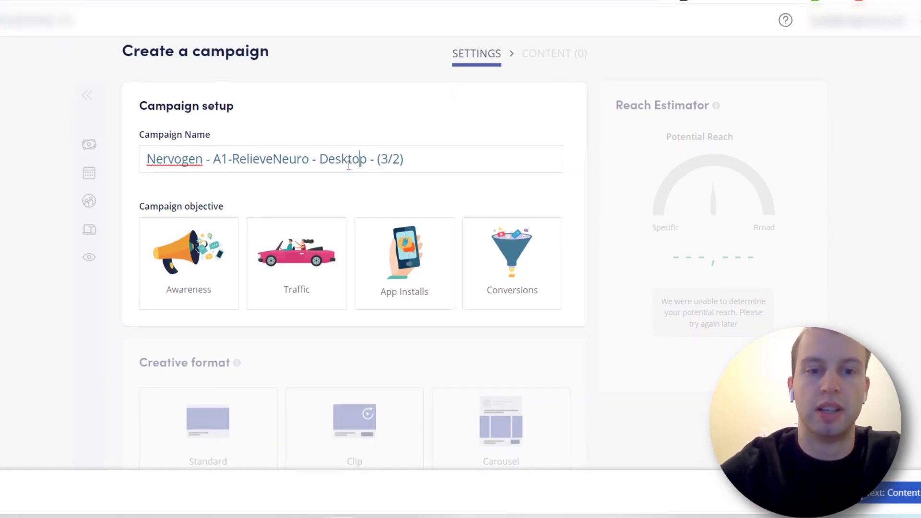
Step: Choose the Conversions objective, Standard creative format and Desktop-only device targeting
click(463, 140)
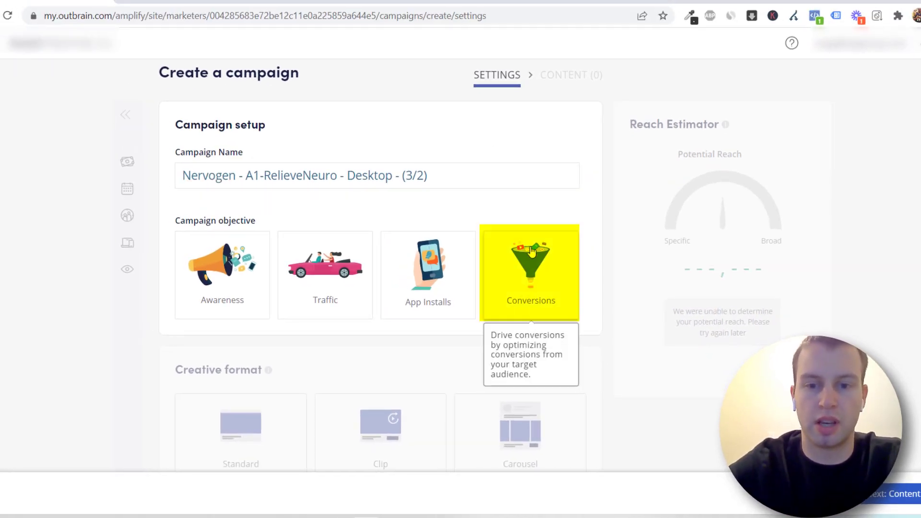
click(545, 253)
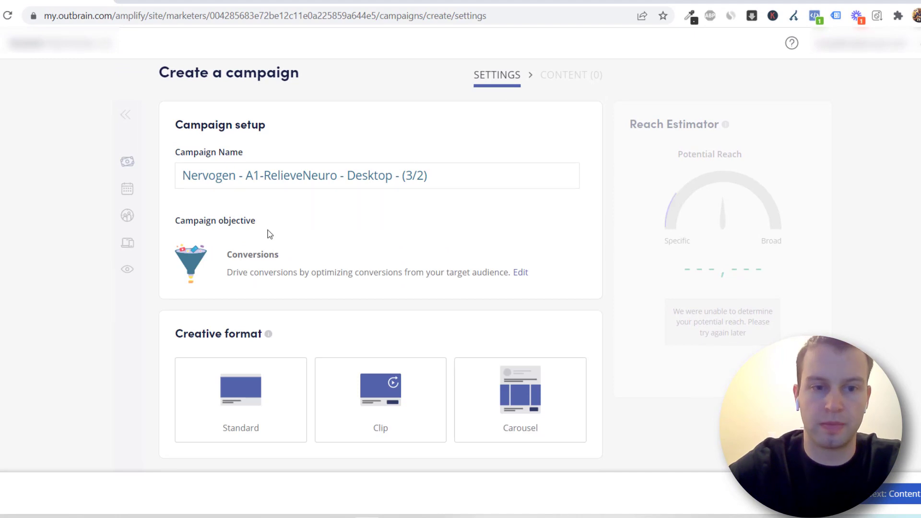
scroll(278, 189, down, 3)
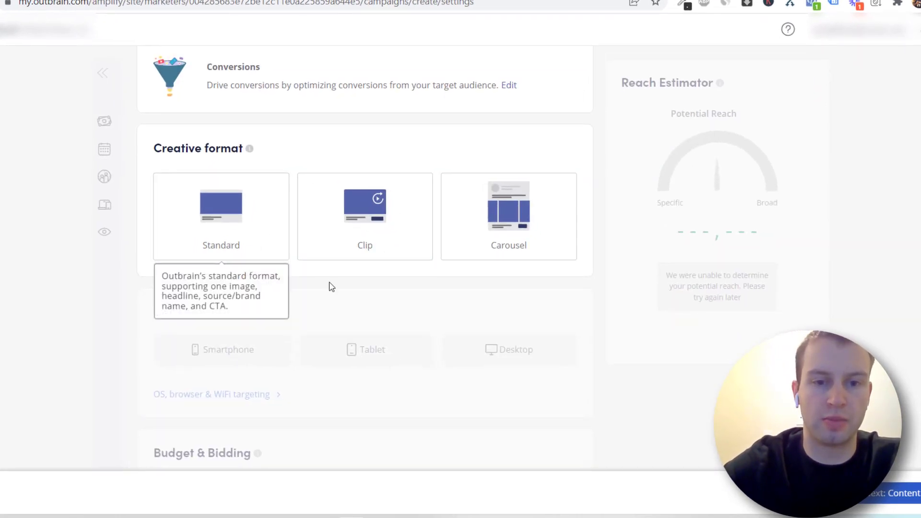
click(213, 208)
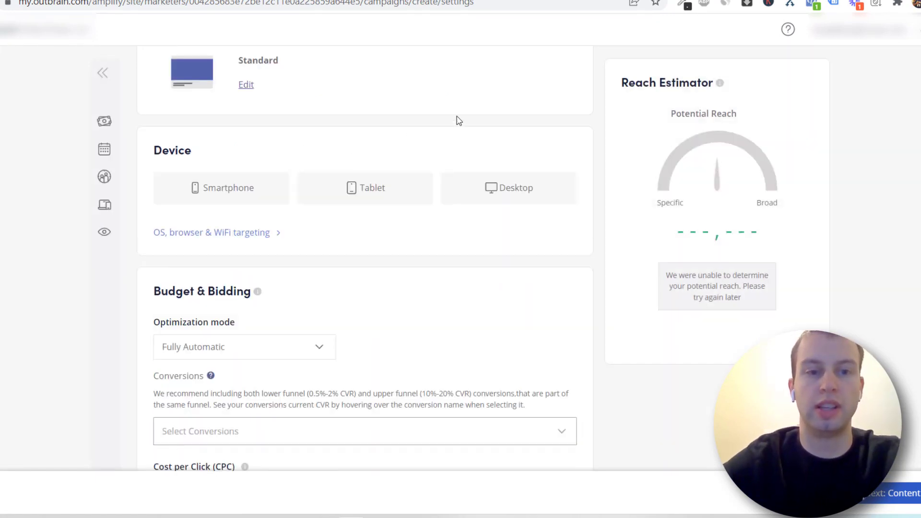
click(509, 191)
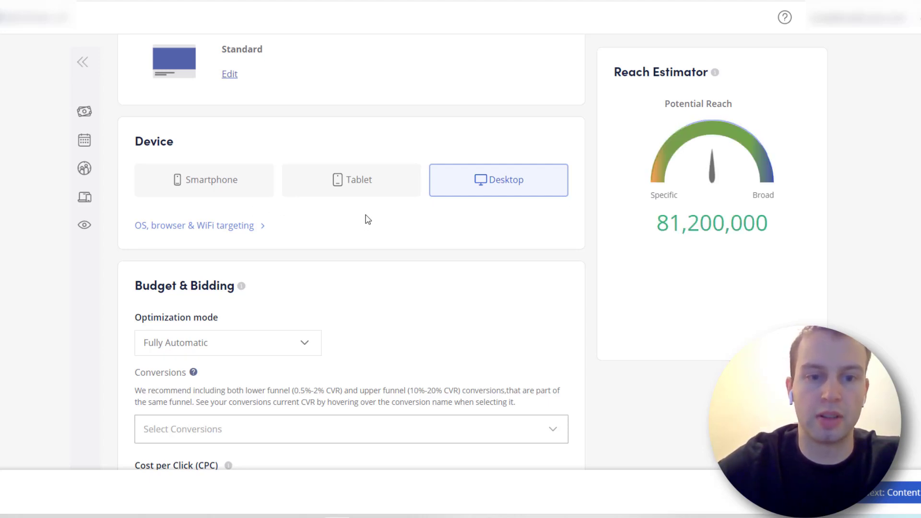
Step: Leave OS/browser targeting with no operating systems selected, giving 81,200,000 potential reach
click(268, 227)
scroll(242, 211, down, 1)
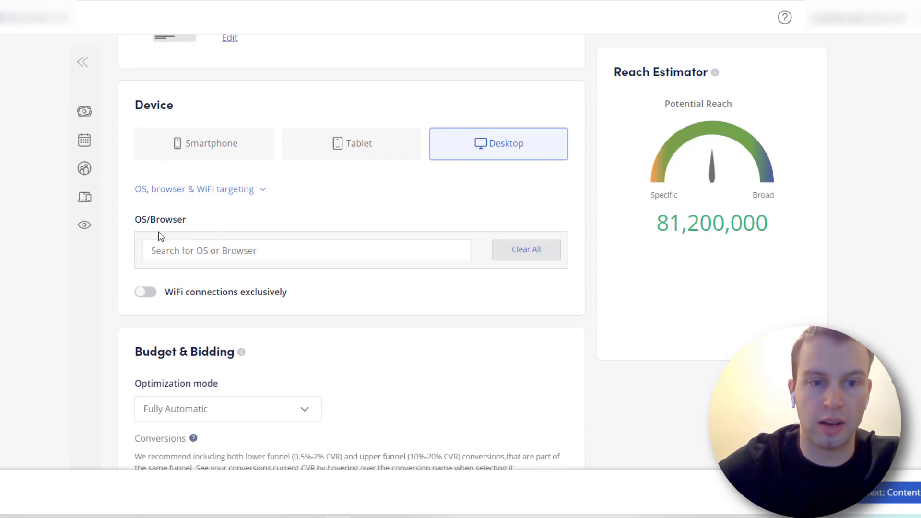
click(199, 250)
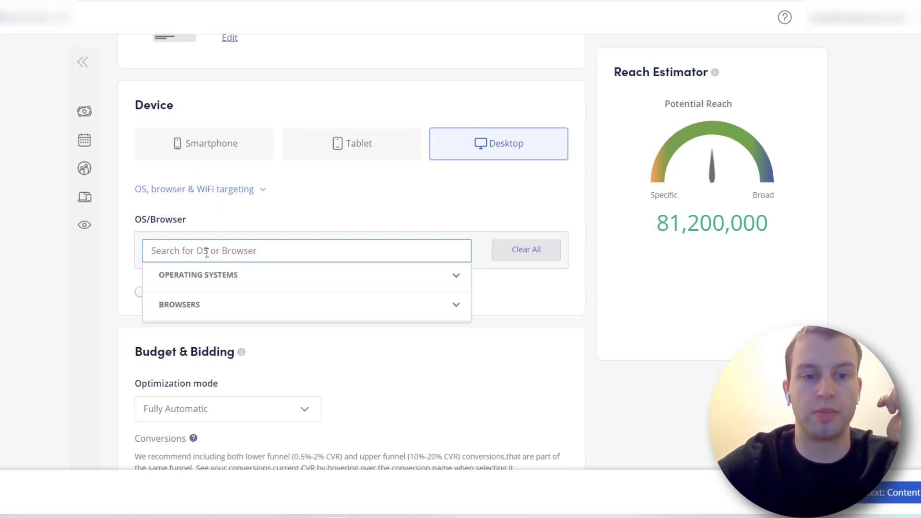
click(278, 276)
click(162, 305)
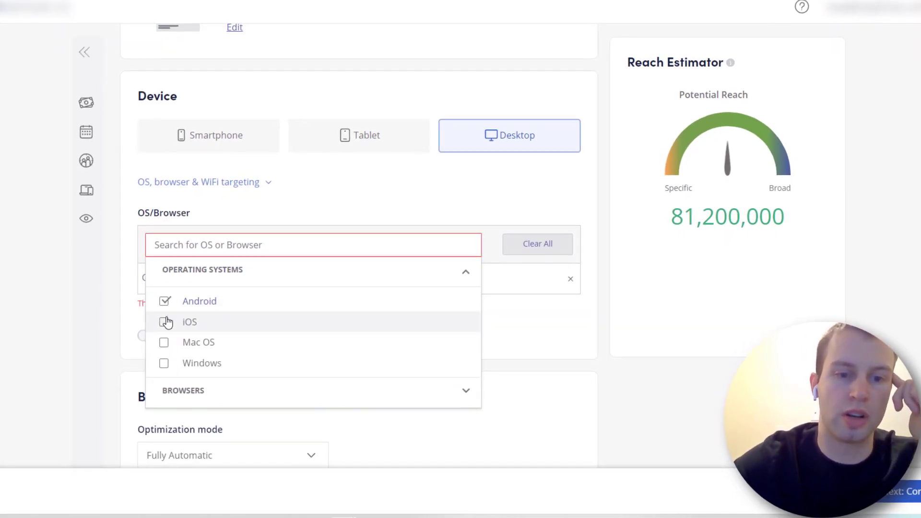
click(166, 321)
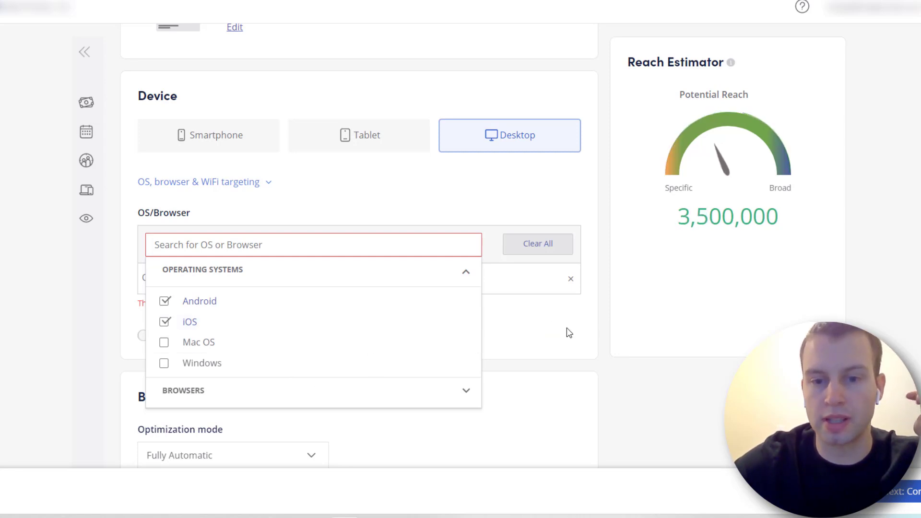
click(182, 321)
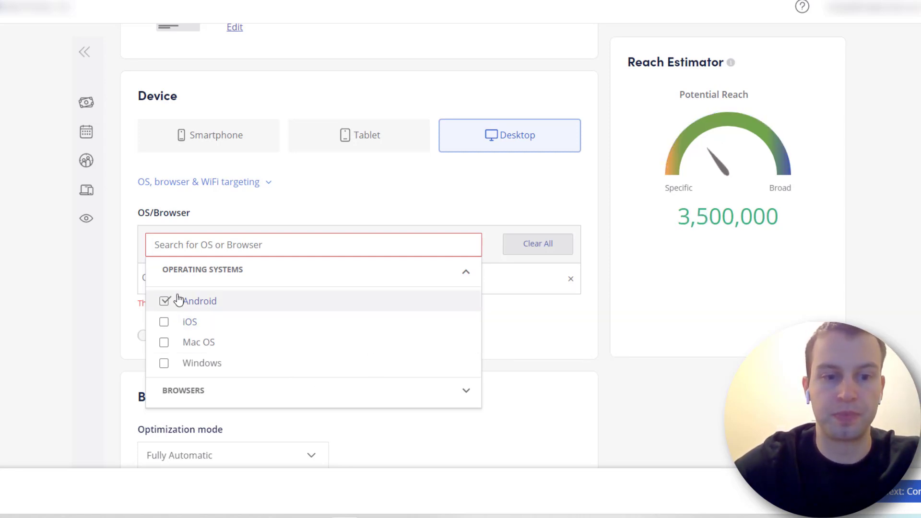
click(177, 350)
click(186, 360)
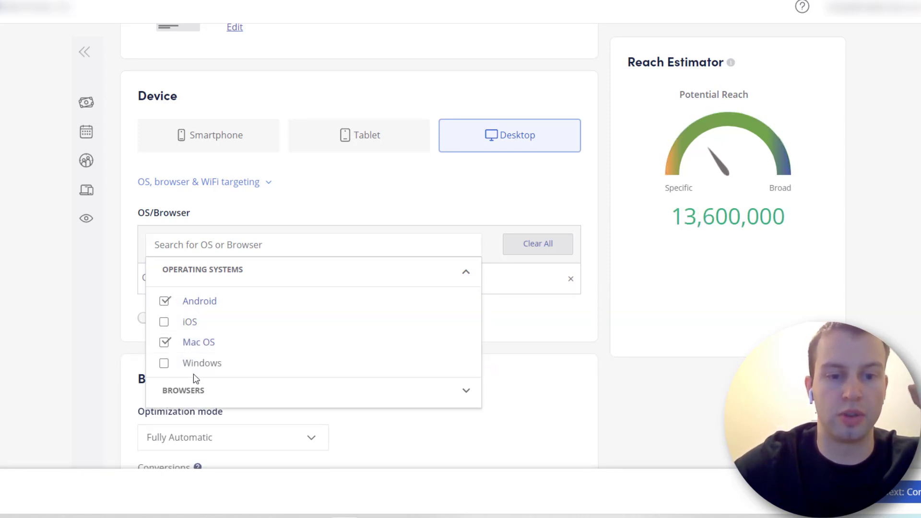
click(202, 343)
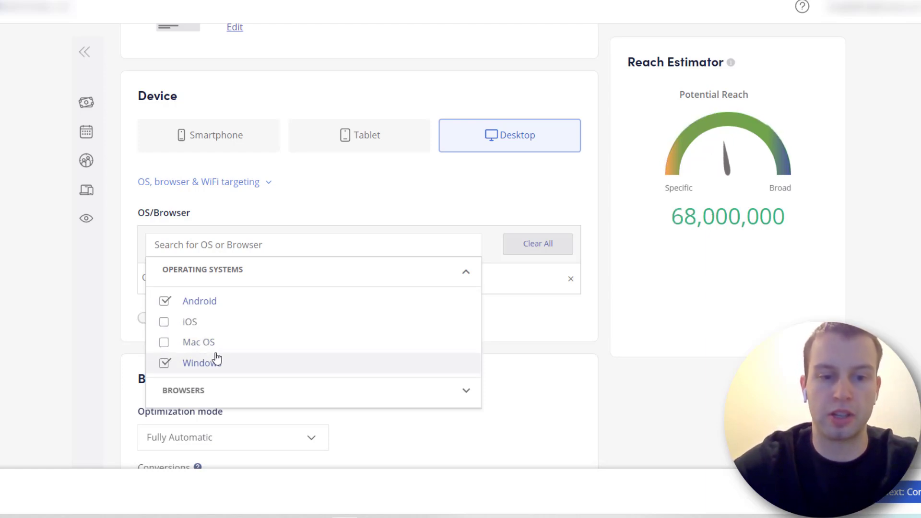
click(264, 307)
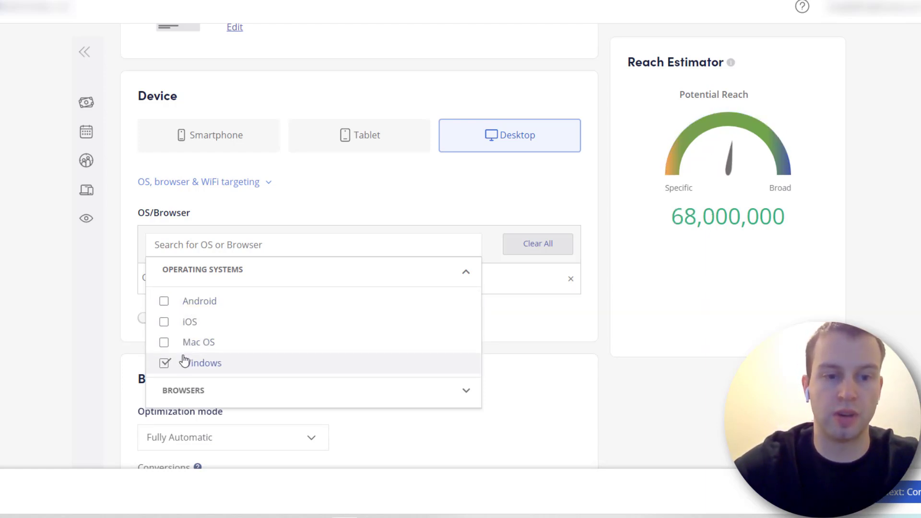
click(184, 361)
click(466, 272)
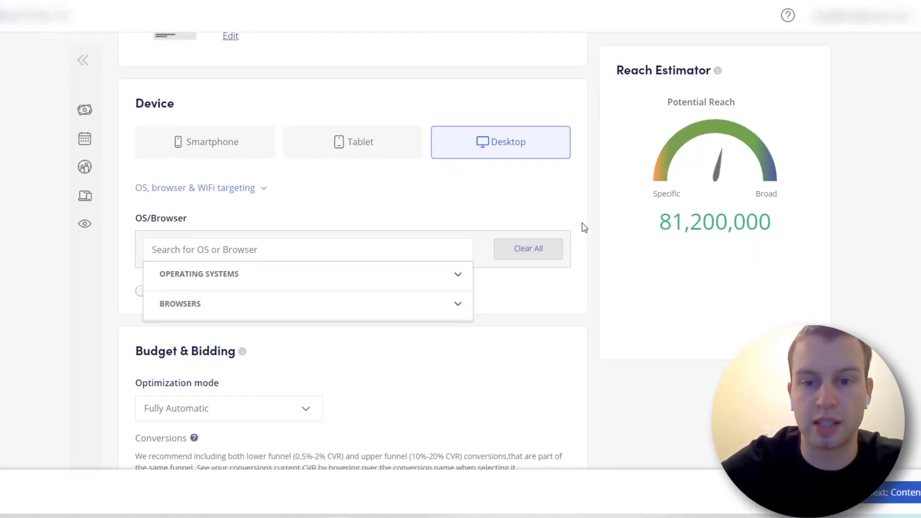
click(584, 226)
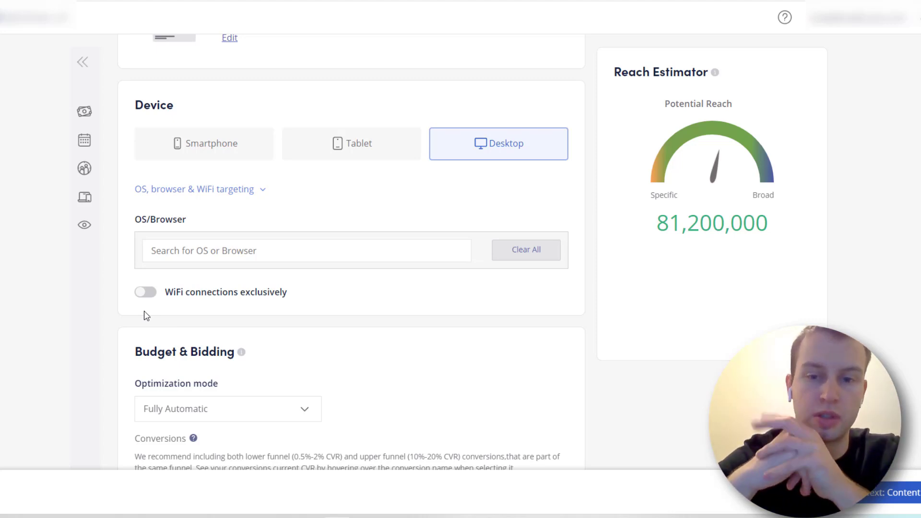
Step: Switch the optimization mode to Target CPA, optimizing for the NervogenSale conversion
mouse_move(149, 297)
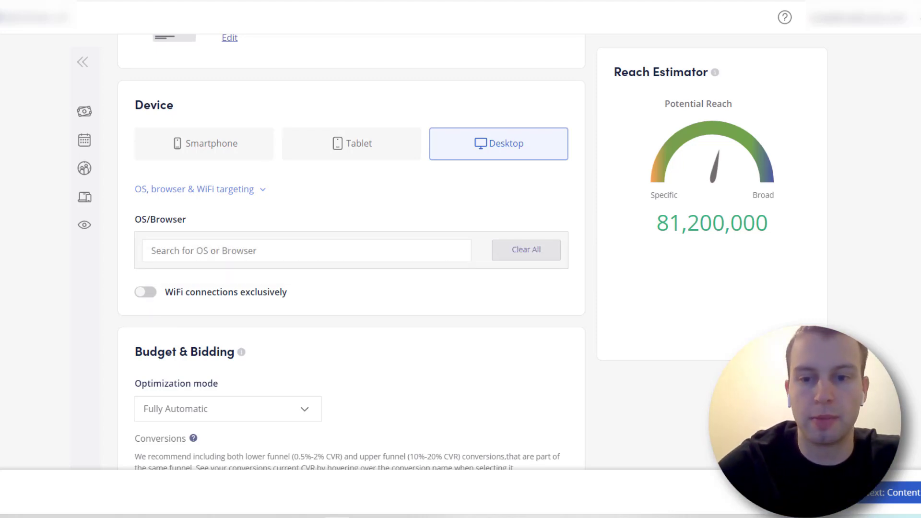
scroll(438, 134, down, 5)
click(301, 189)
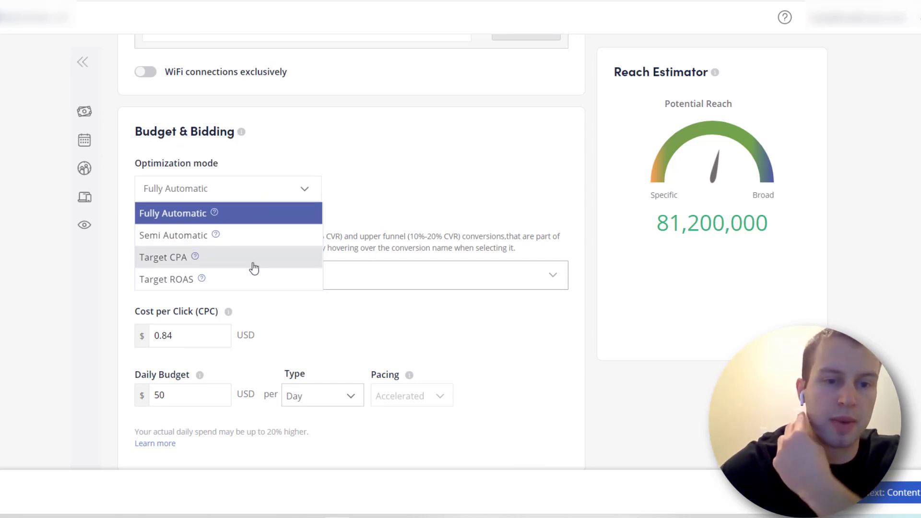
click(228, 261)
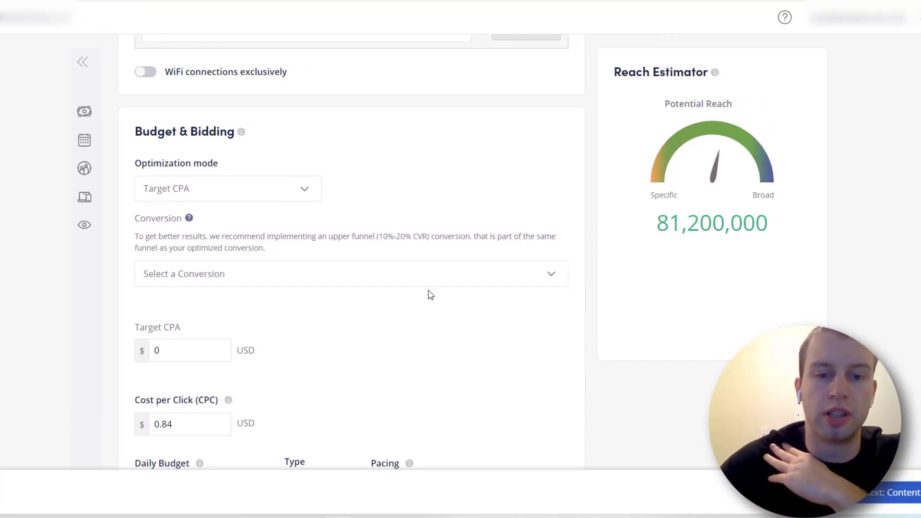
click(455, 282)
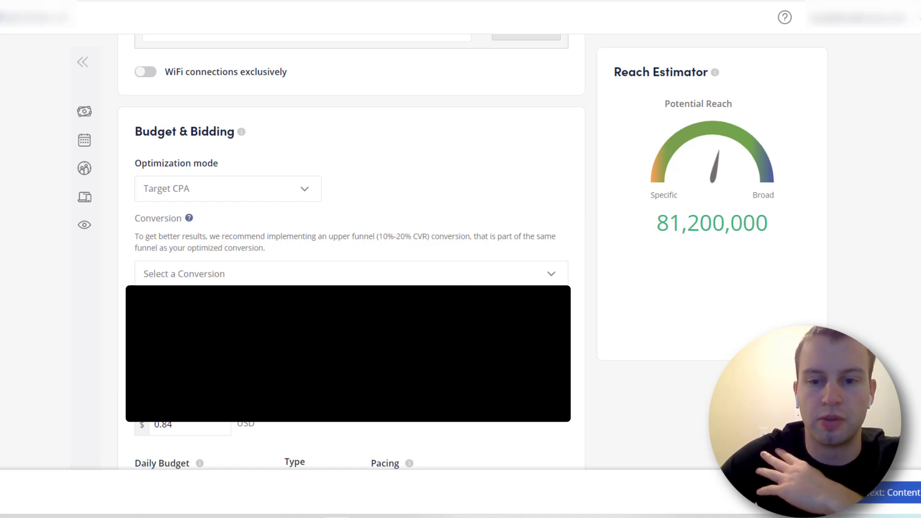
click(271, 278)
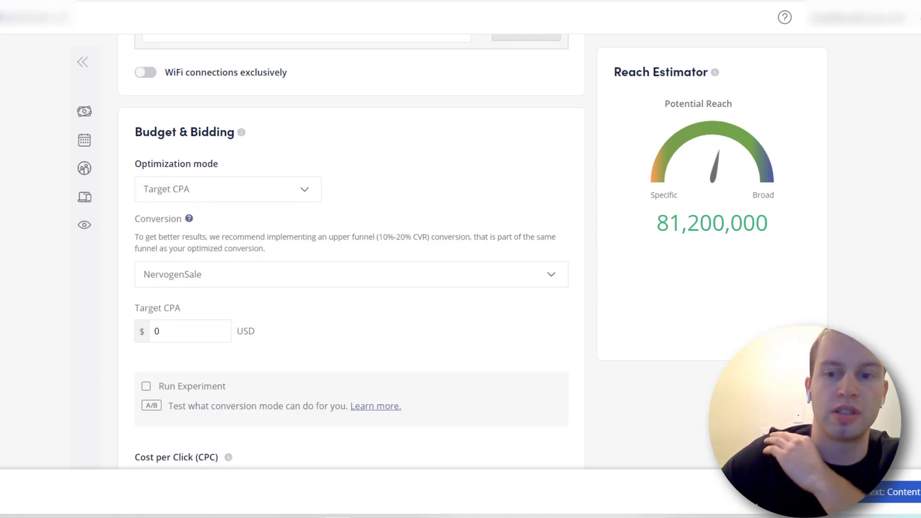
scroll(351, 252, down, 1)
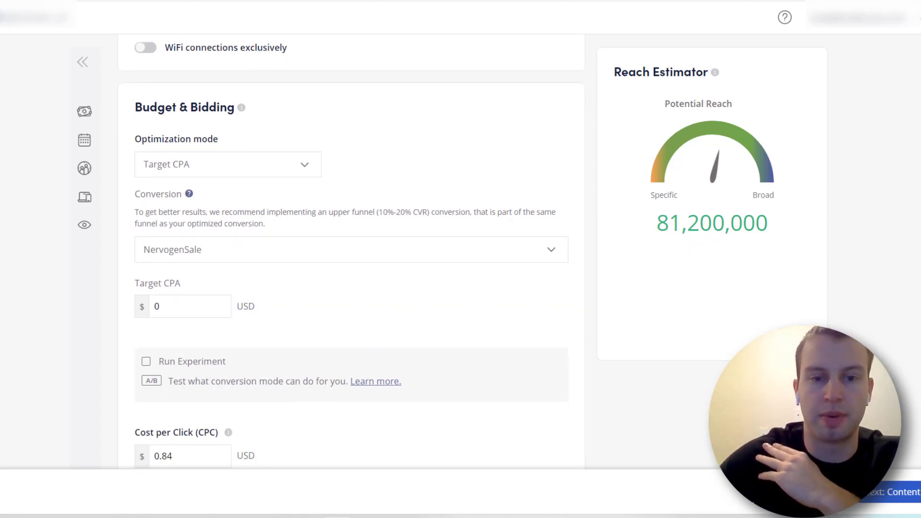
scroll(351, 252, down, 1)
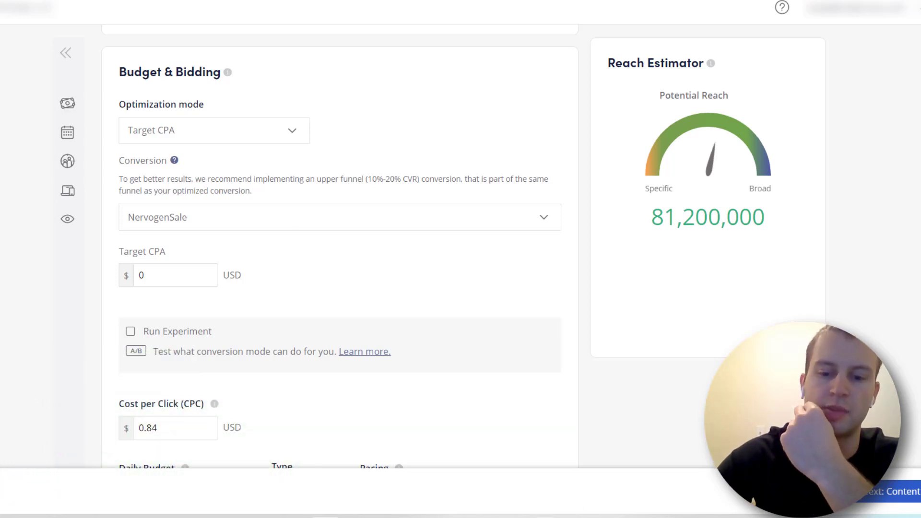
Step: Note '120' and '80 CPA' on new lines below the Labels line in Notepad
click(575, 515)
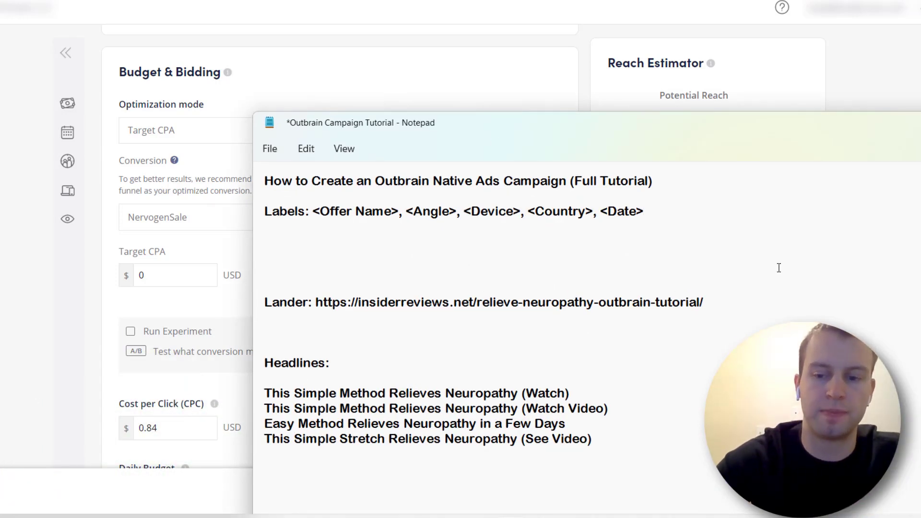
key(Return)
key(Return)
text(120)
key(Return)
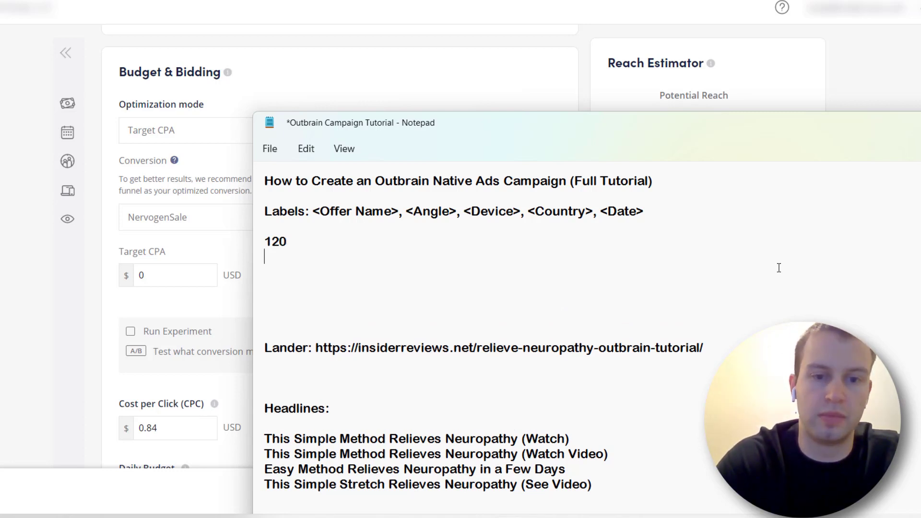
text(80)
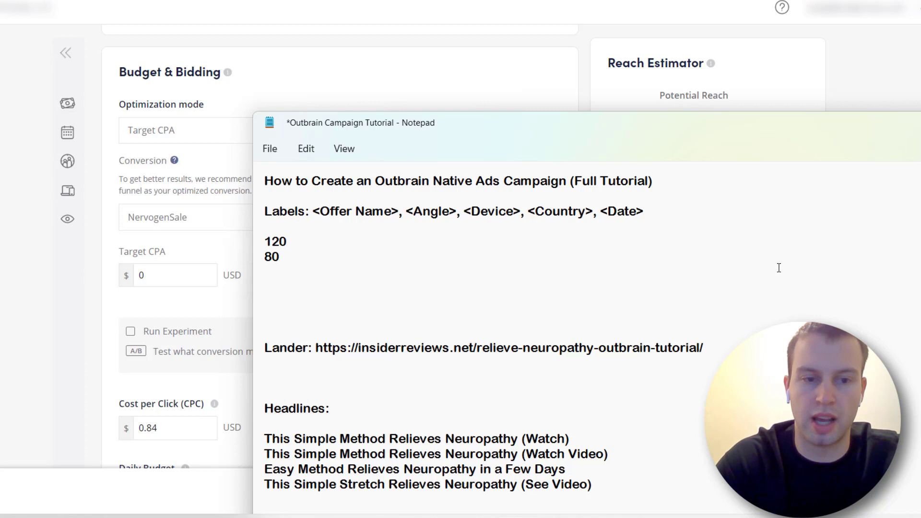
text( CP)
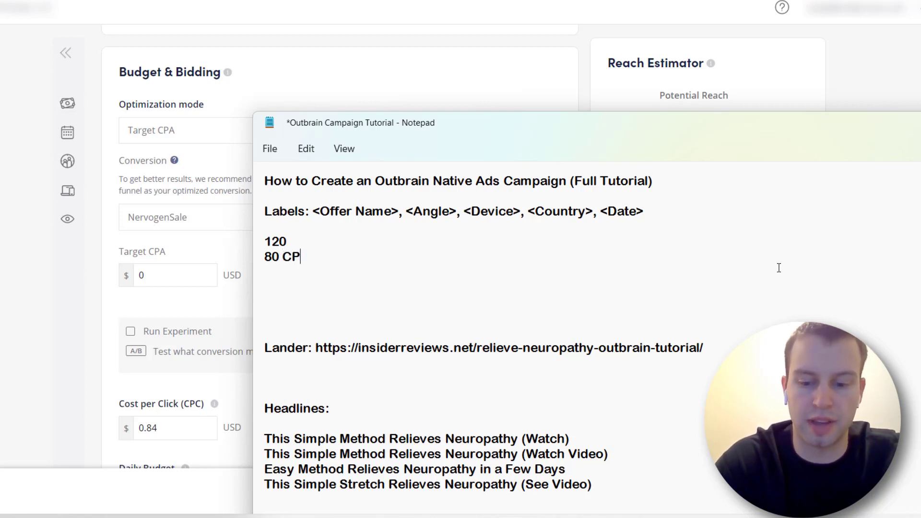
text(A)
key(Return)
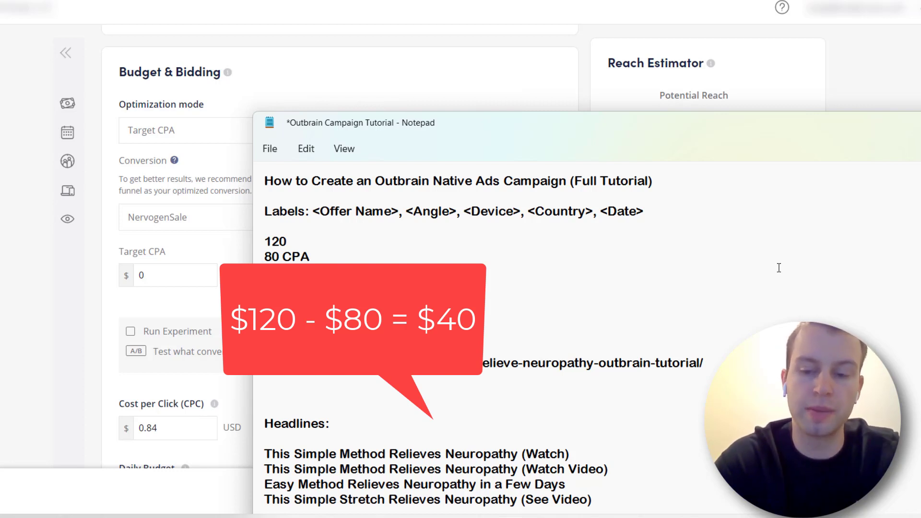
drag(264, 235, 402, 257)
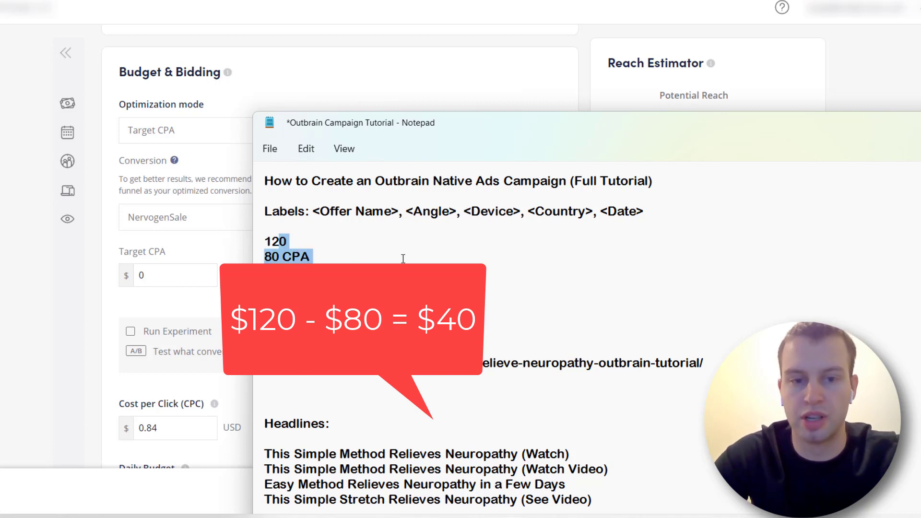
Step: Set the Target CPA to 80 USD, so the daily budget defaults to 240
key(BackSpace)
click(164, 268)
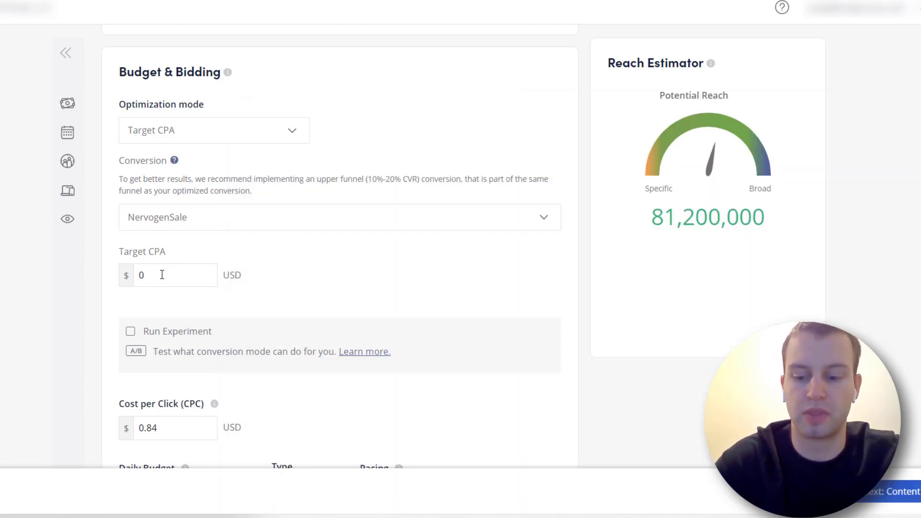
text(8)
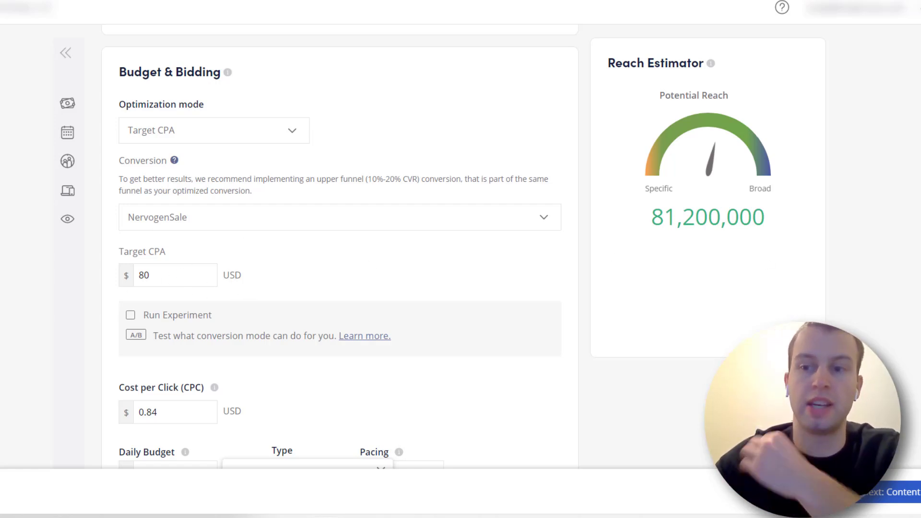
scroll(336, 240, down, 1)
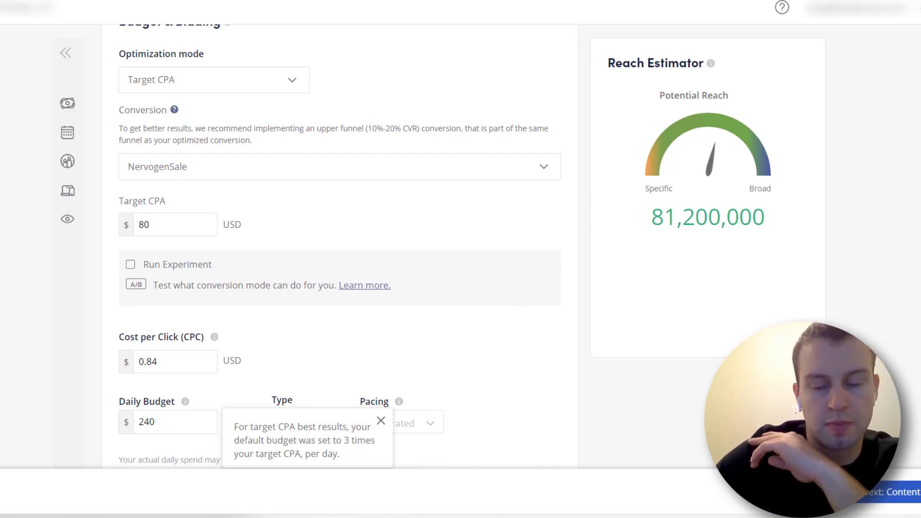
scroll(509, 306, down, 1)
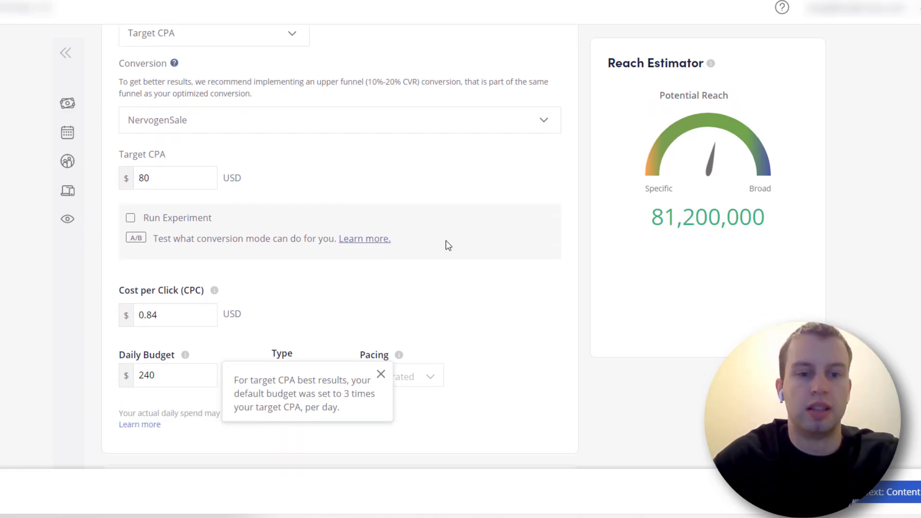
Step: Lower the CPC bid from 0.84 to 0.54 USD, within the 0.52–1.74 suggested range
scroll(465, 298, down, 1)
click(181, 280)
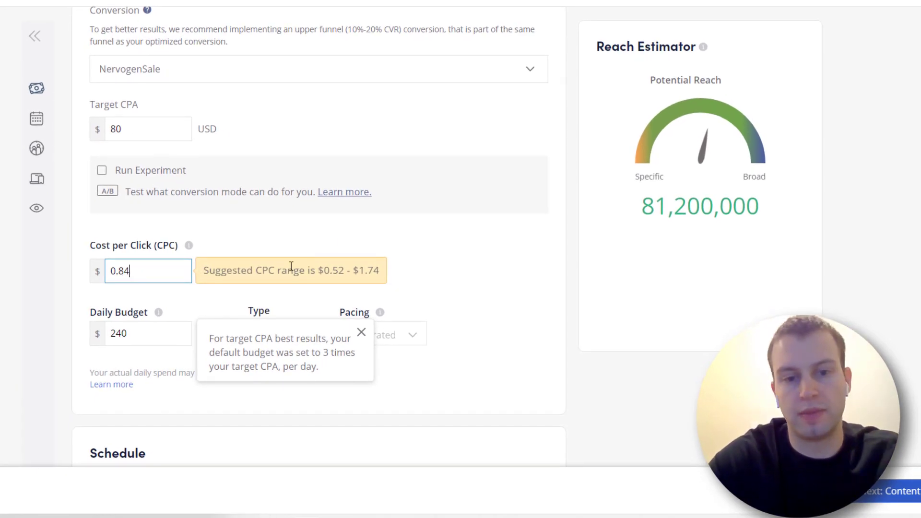
double_click(347, 270)
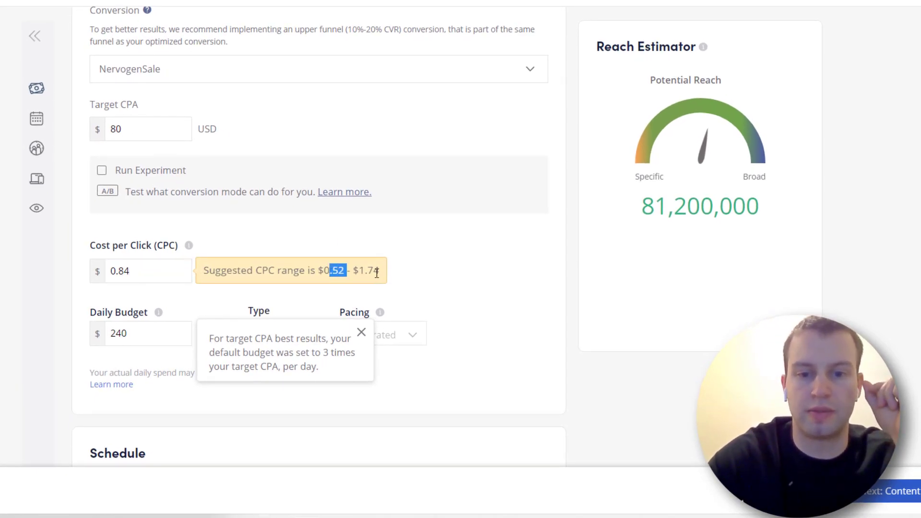
click(375, 269)
double_click(374, 269)
click(373, 275)
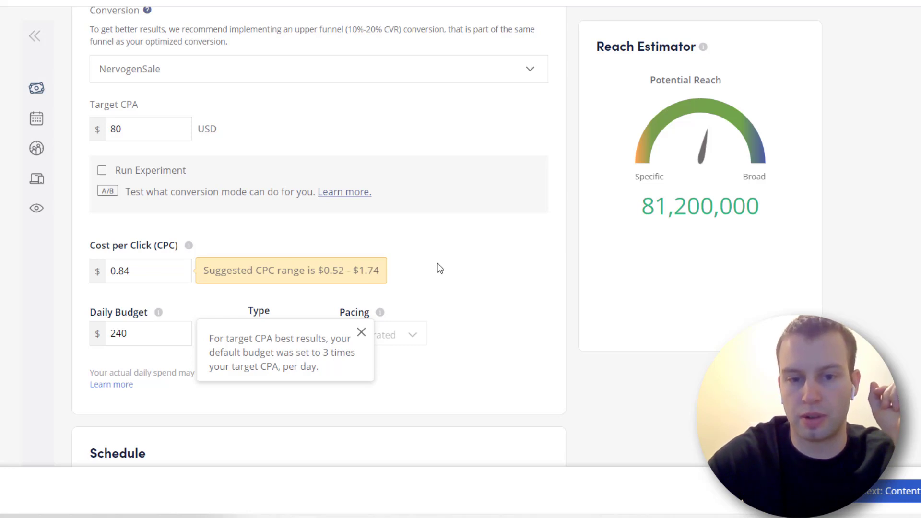
double_click(179, 271)
text(0.50)
key(BackSpace)
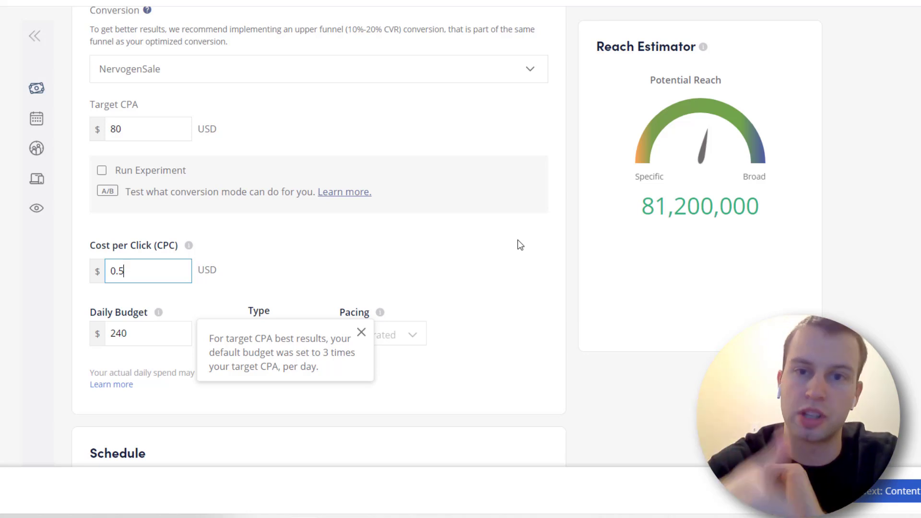
text(4)
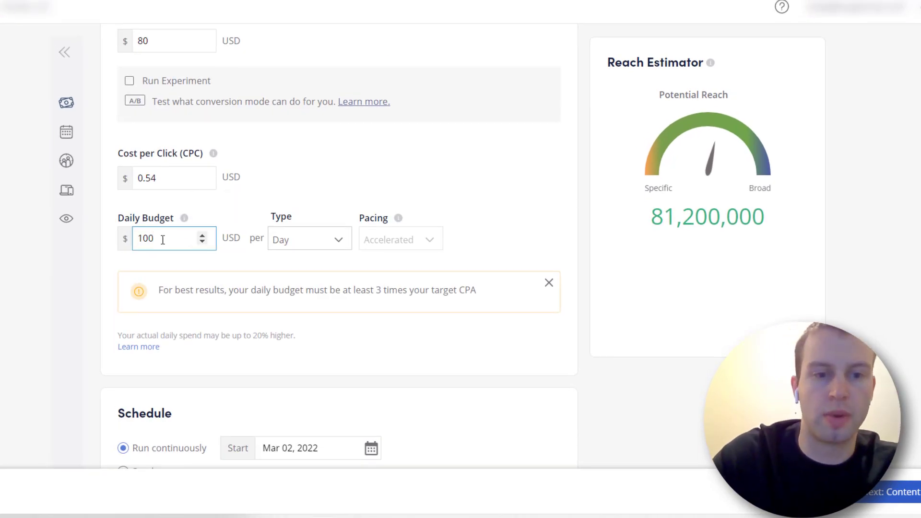
Step: Set the daily budget to 100 USD per day
mouse_move(184, 218)
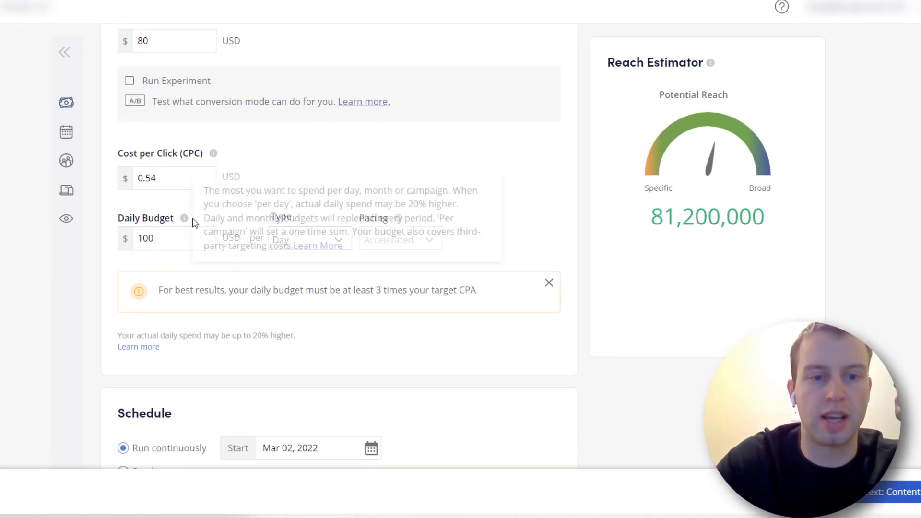
click(171, 238)
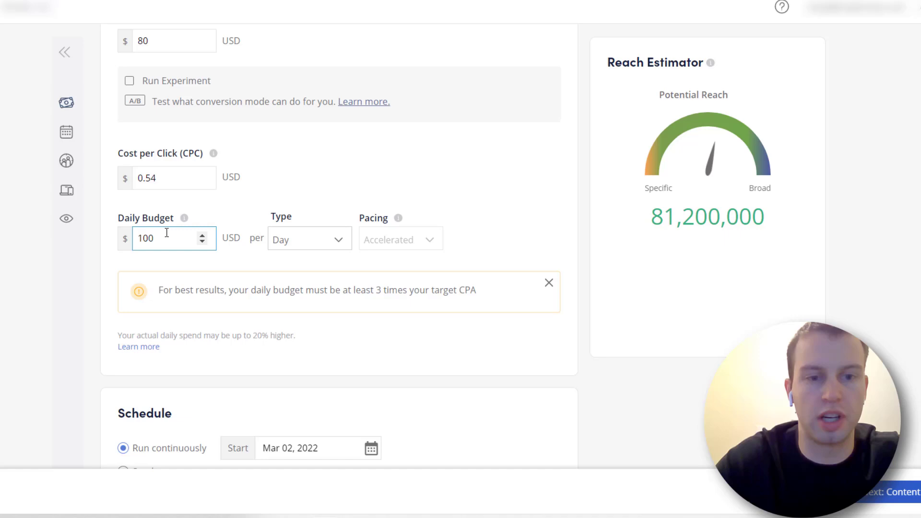
double_click(170, 233)
text(20)
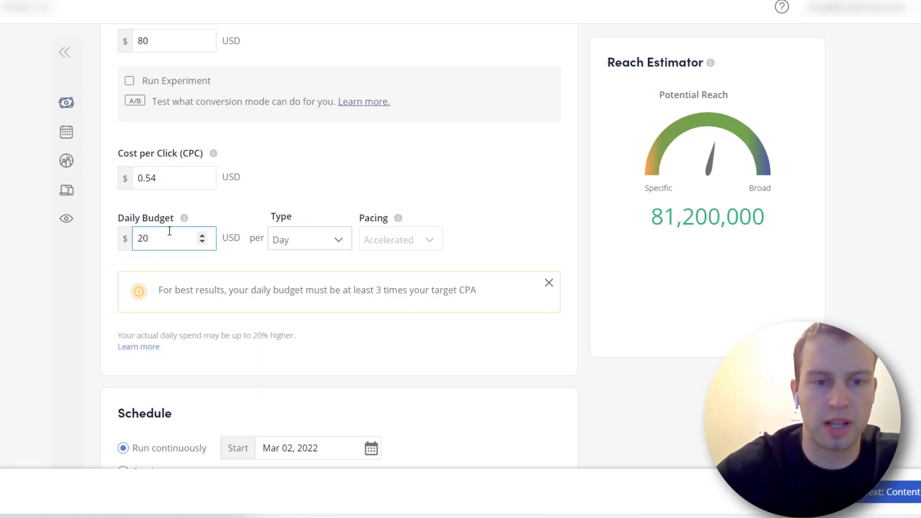
key(BackSpace)
key(BackSpace)
text(100)
click(521, 211)
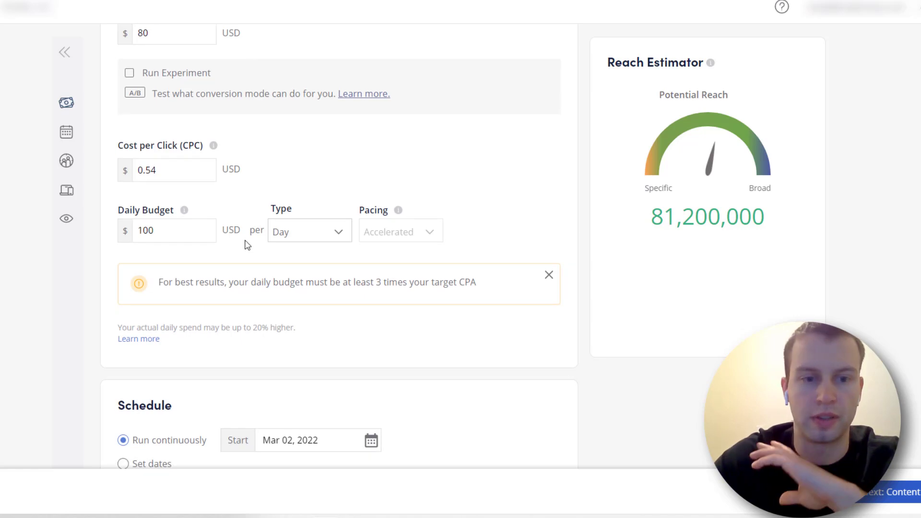
Step: Set the start date to Mar 03, 2022 and choose a custom Set schedule start time
scroll(166, 215, down, 3)
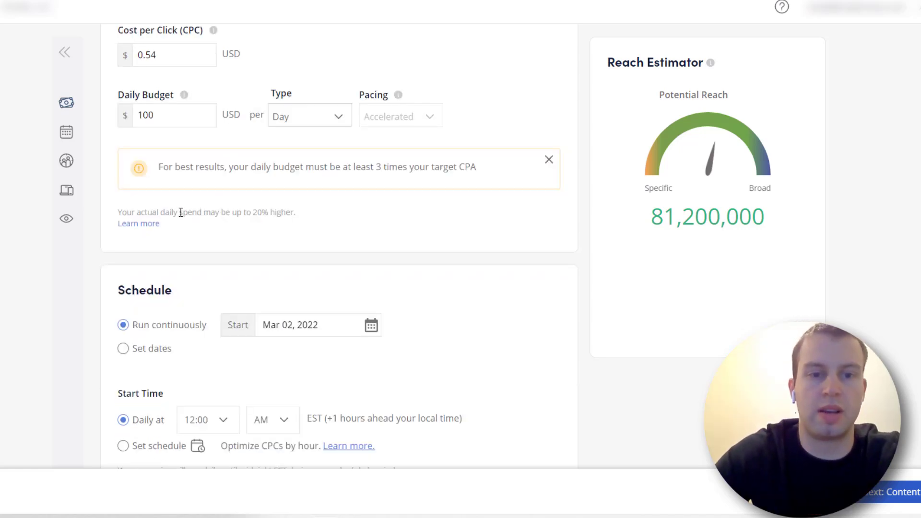
drag(261, 212, 268, 212)
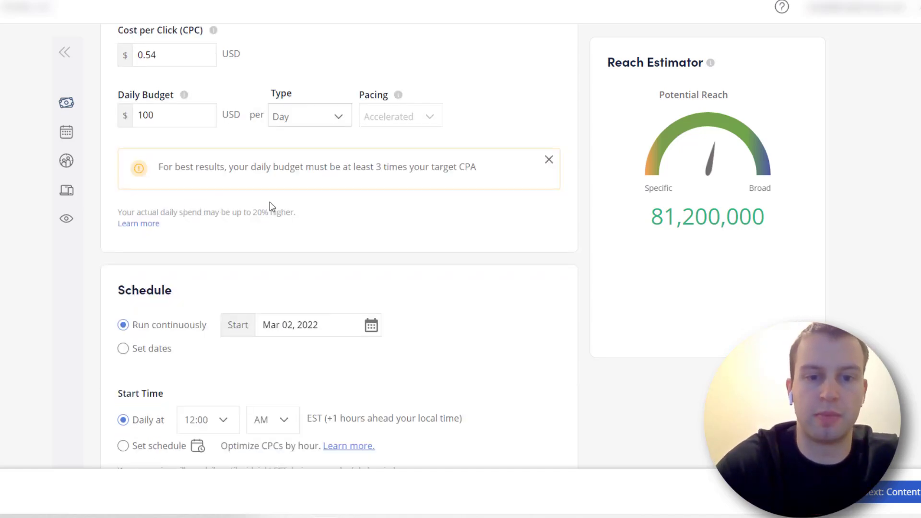
click(403, 219)
scroll(403, 219, down, 1)
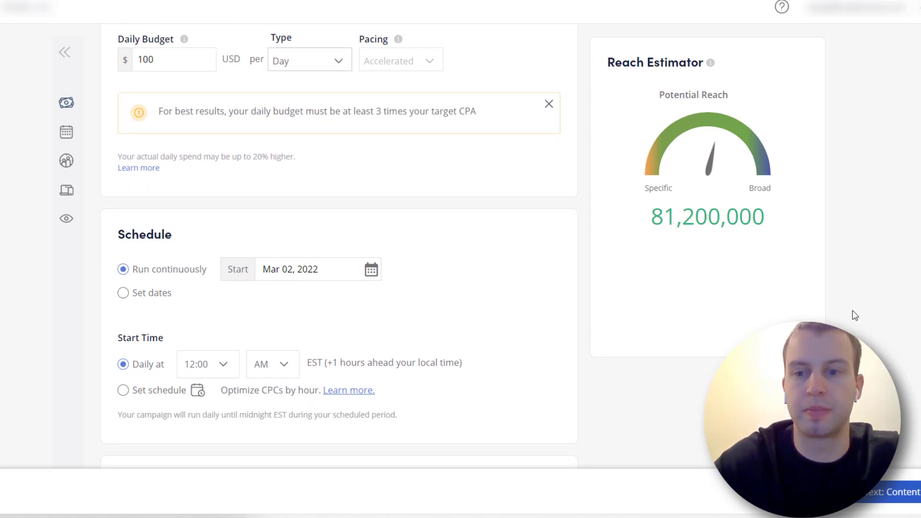
scroll(287, 177, down, 2)
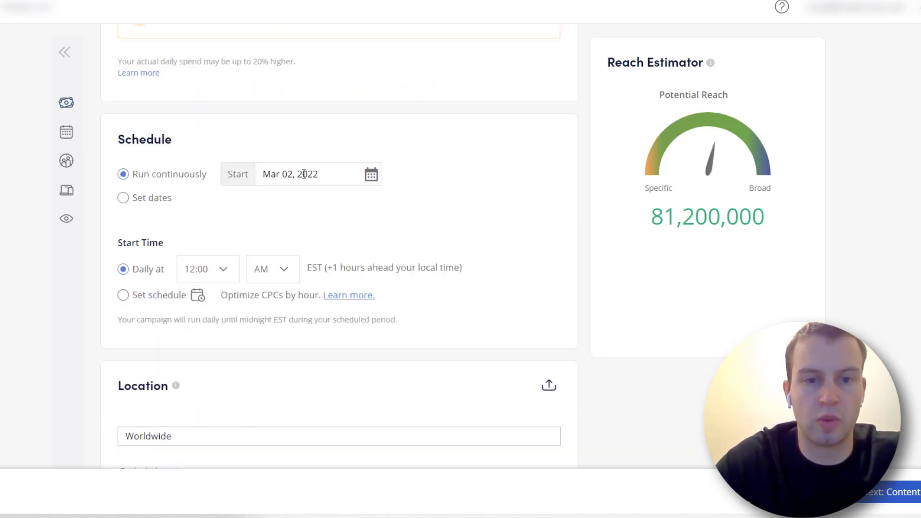
click(286, 177)
click(371, 265)
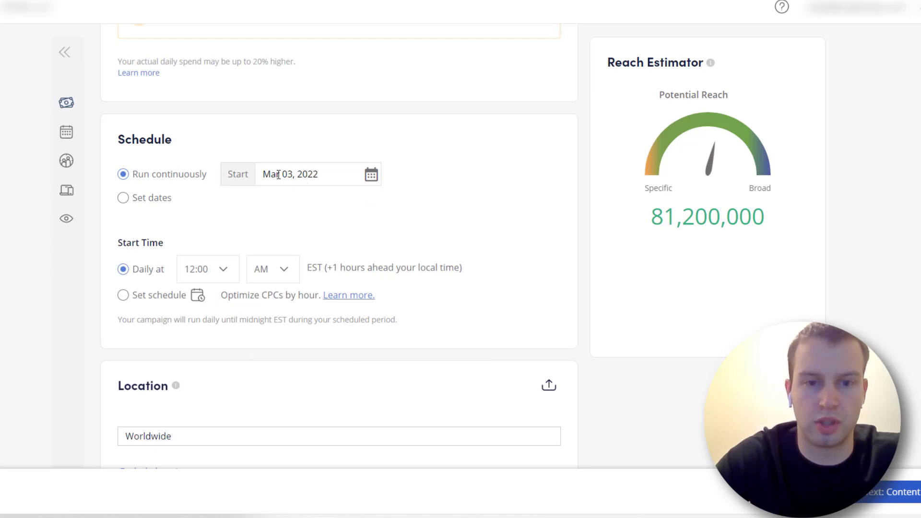
click(123, 294)
scroll(226, 222, down, 3)
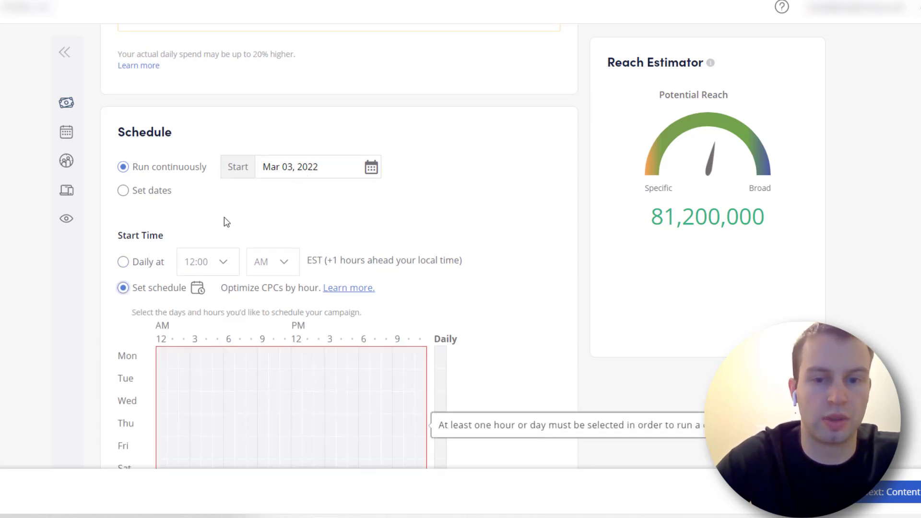
scroll(212, 144, down, 2)
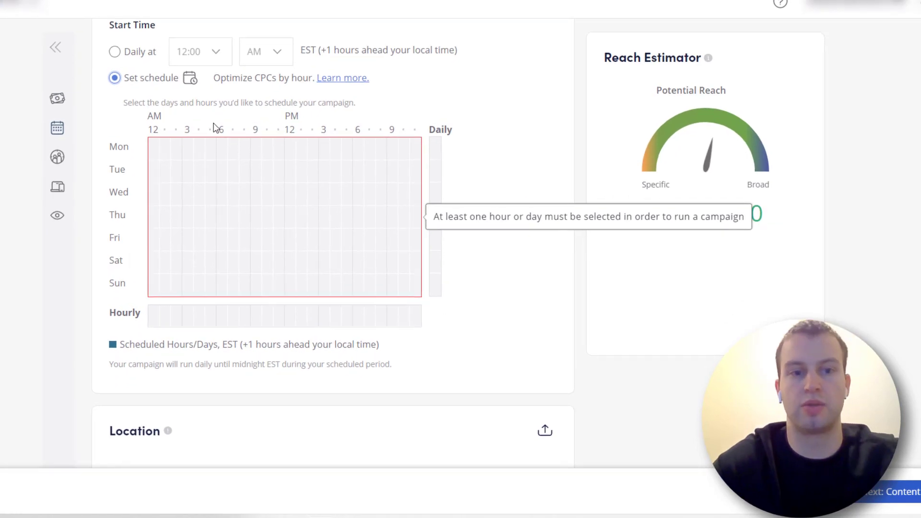
Step: Mark Monday through Sunday from 7 AM to 11 PM in the schedule grid
click(151, 152)
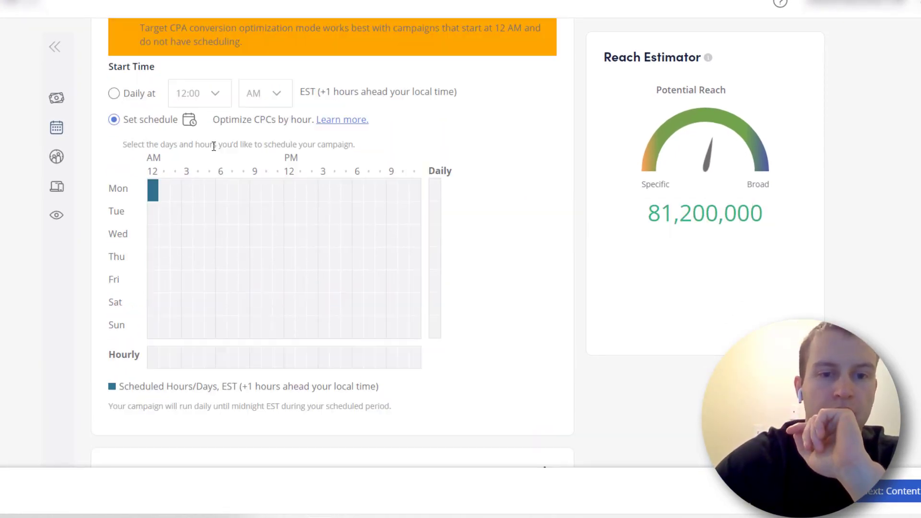
drag(222, 188, 162, 189)
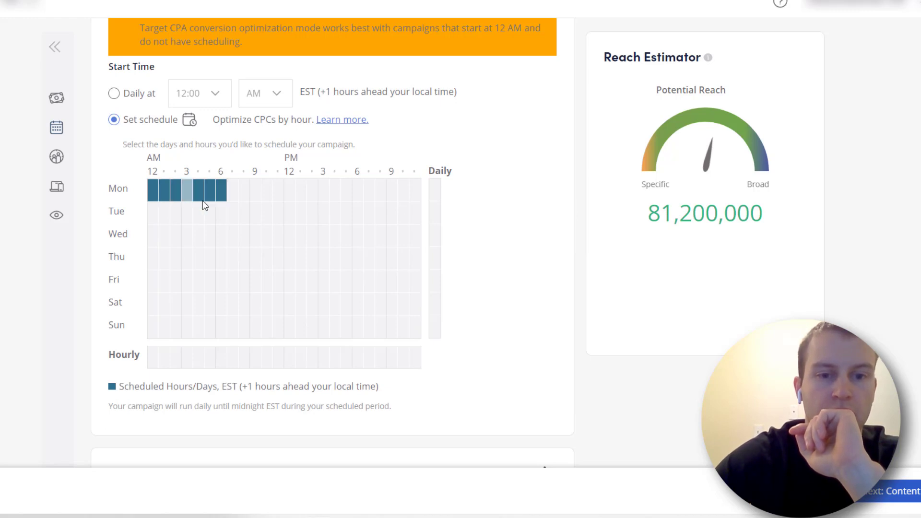
drag(218, 211, 187, 212)
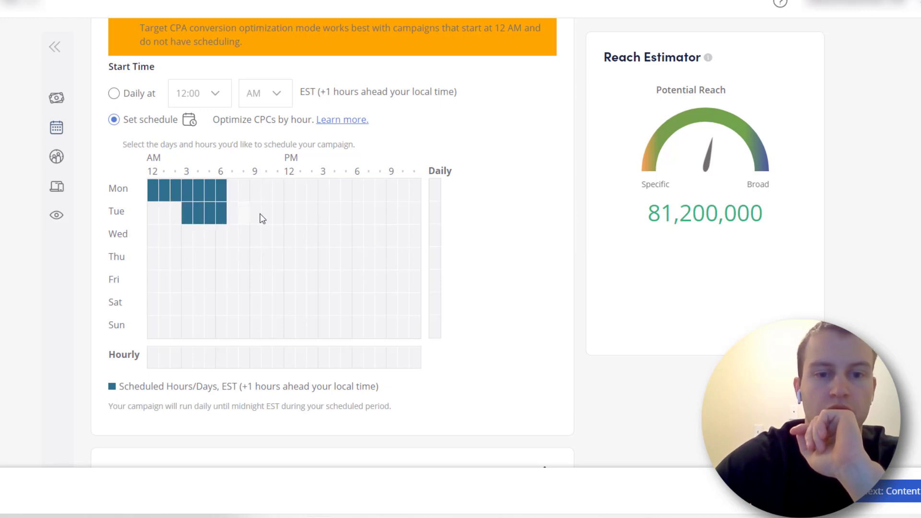
click(233, 259)
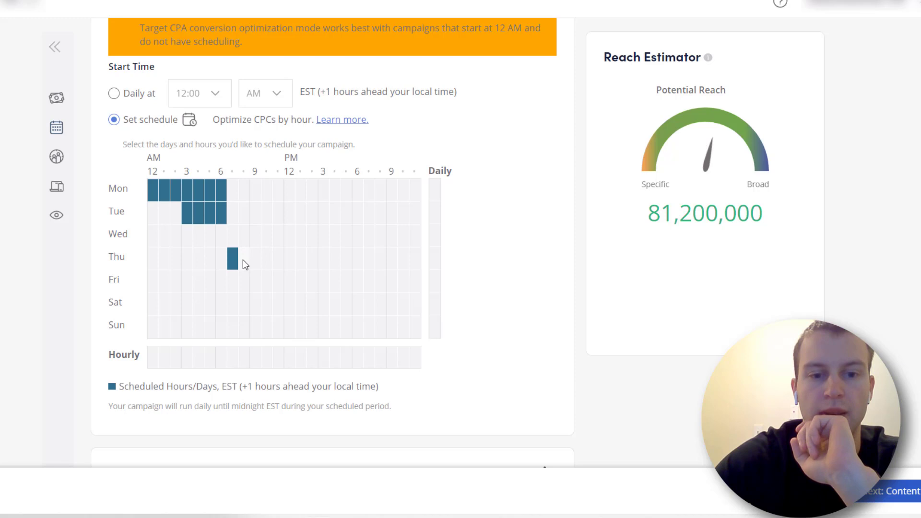
drag(242, 260, 416, 262)
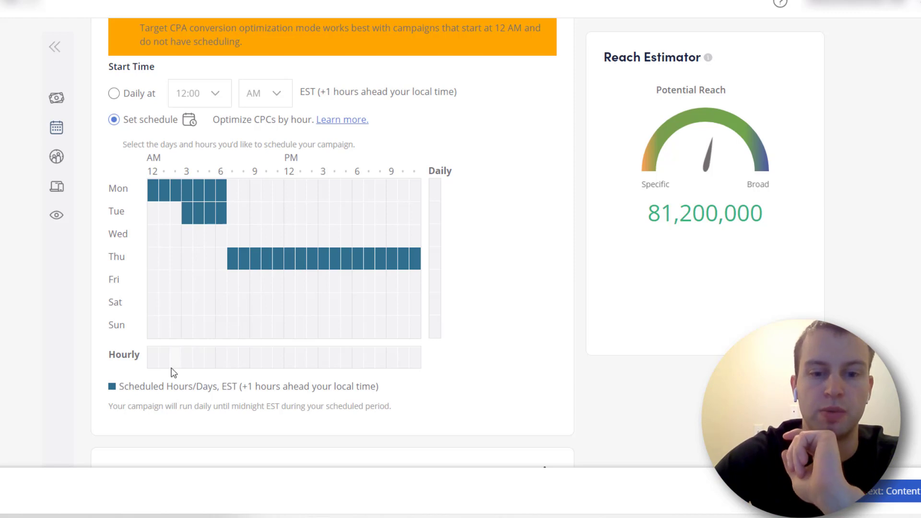
drag(230, 282, 416, 278)
drag(228, 215, 170, 190)
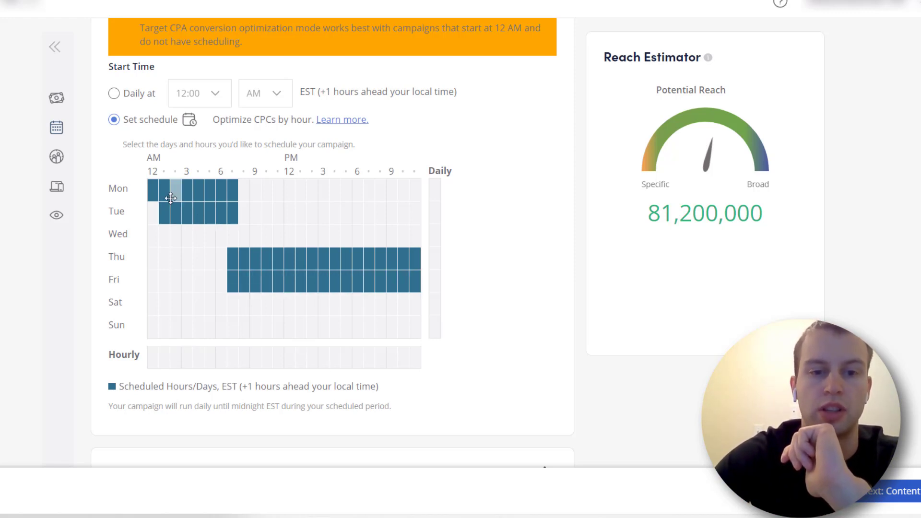
drag(232, 189, 166, 189)
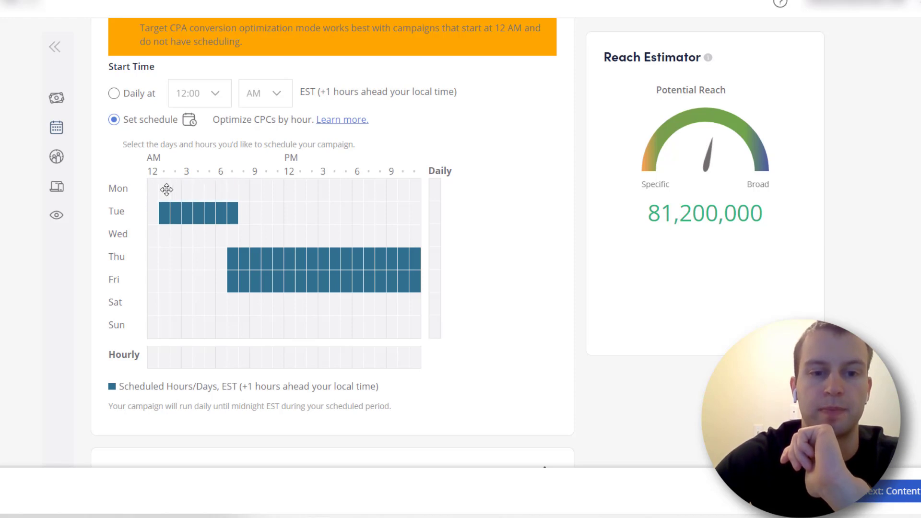
drag(237, 211, 166, 220)
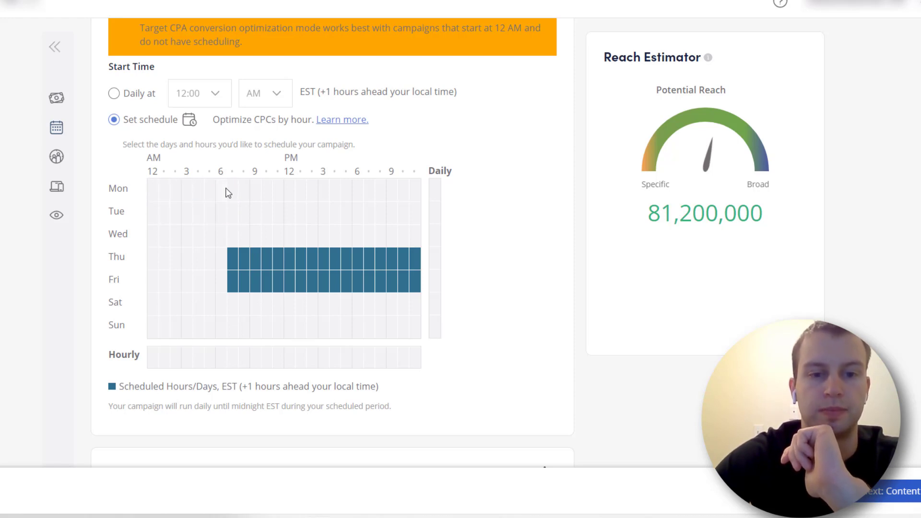
drag(230, 189, 415, 327)
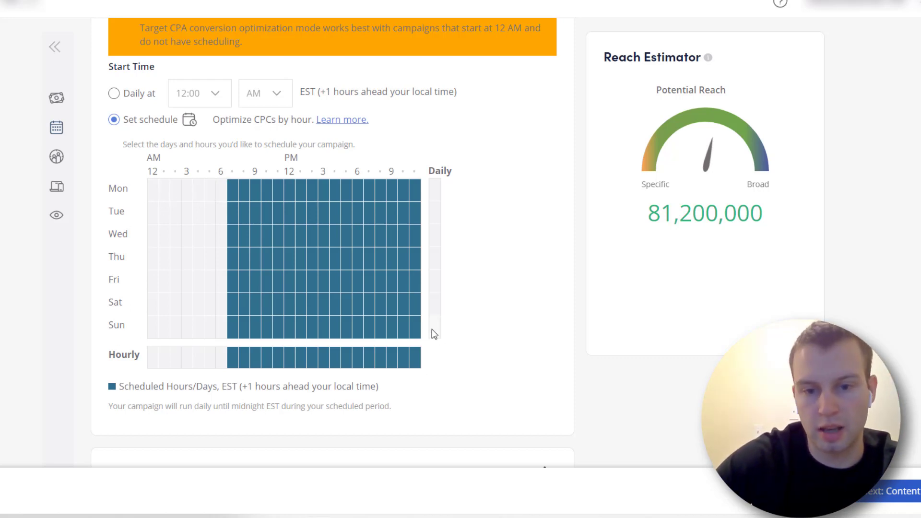
click(411, 361)
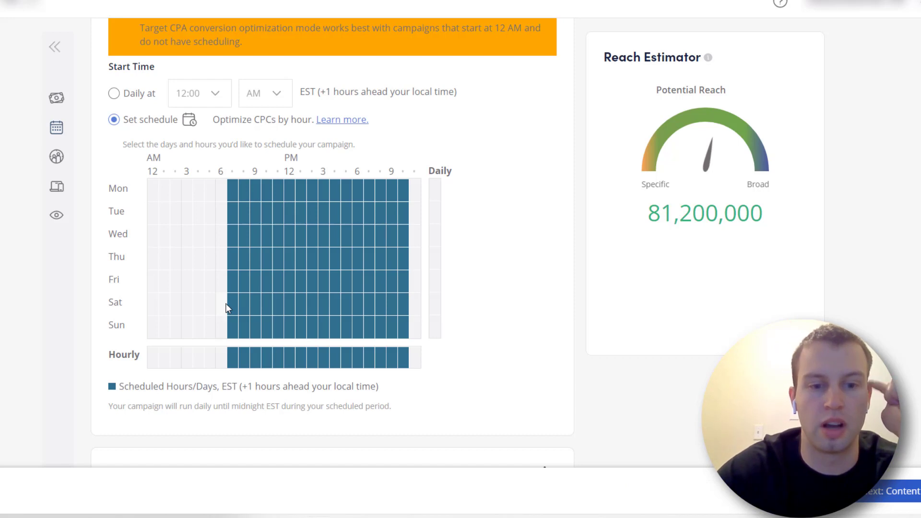
mouse_move(227, 309)
mouse_down()
mouse_move(206, 302)
mouse_move(195, 311)
mouse_move(209, 335)
mouse_move(222, 322)
mouse_up()
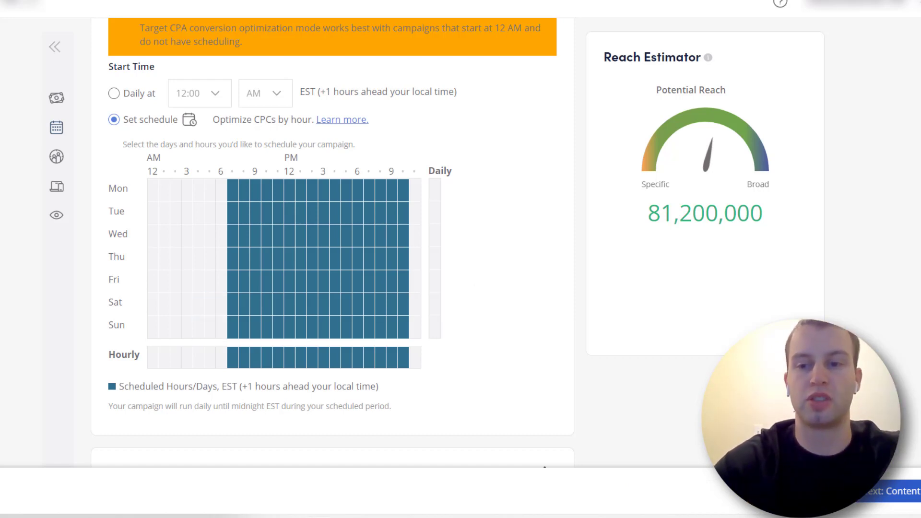
Step: Set Location targeting to United States (Country), cutting potential reach to 46,500,000
scroll(189, 308, down, 5)
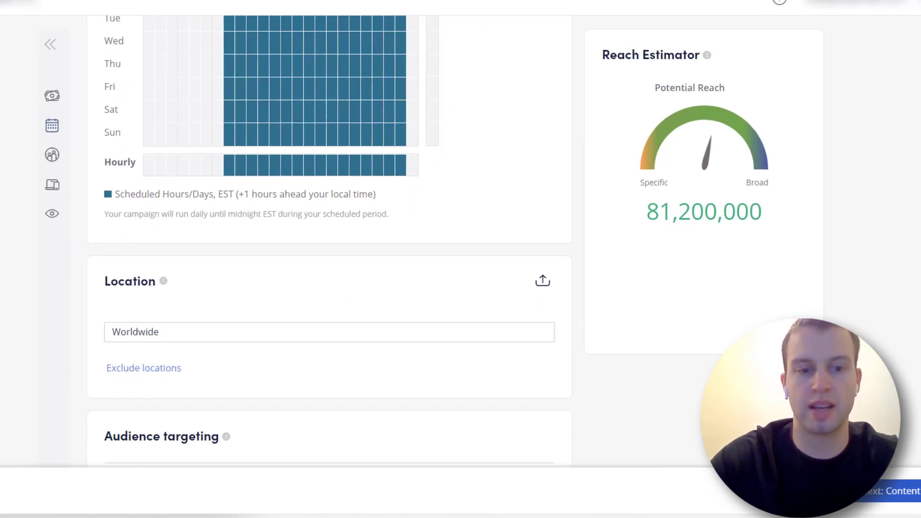
click(180, 308)
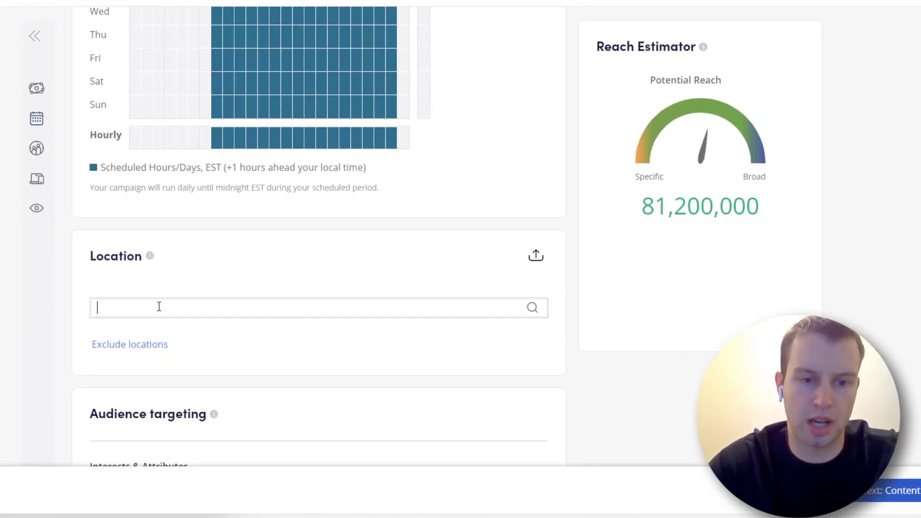
text(united states)
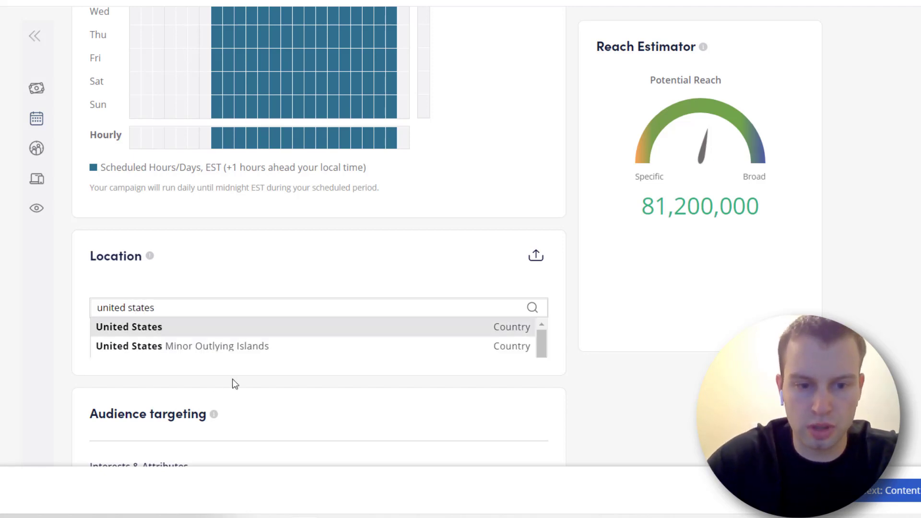
click(267, 335)
scroll(67, 287, down, 6)
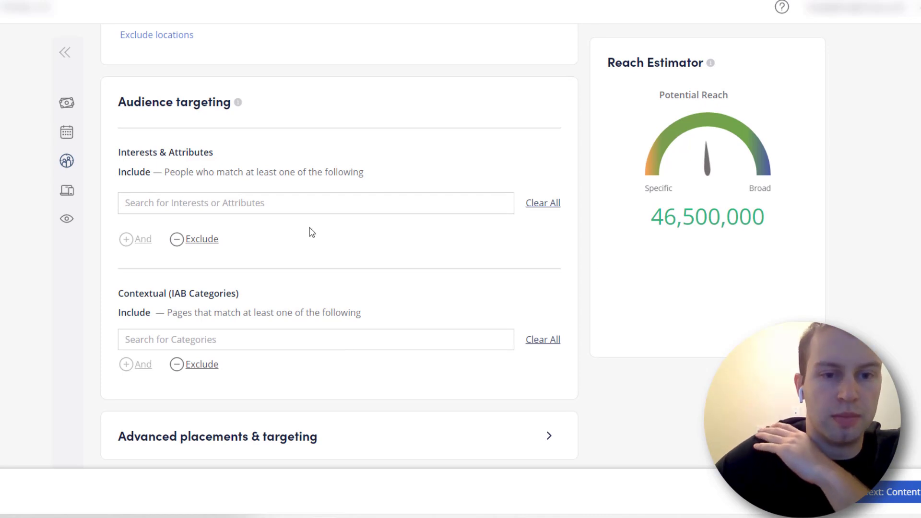
Step: Browse the Business and Finance and Health interest categories, then close the list with nothing selected
click(247, 202)
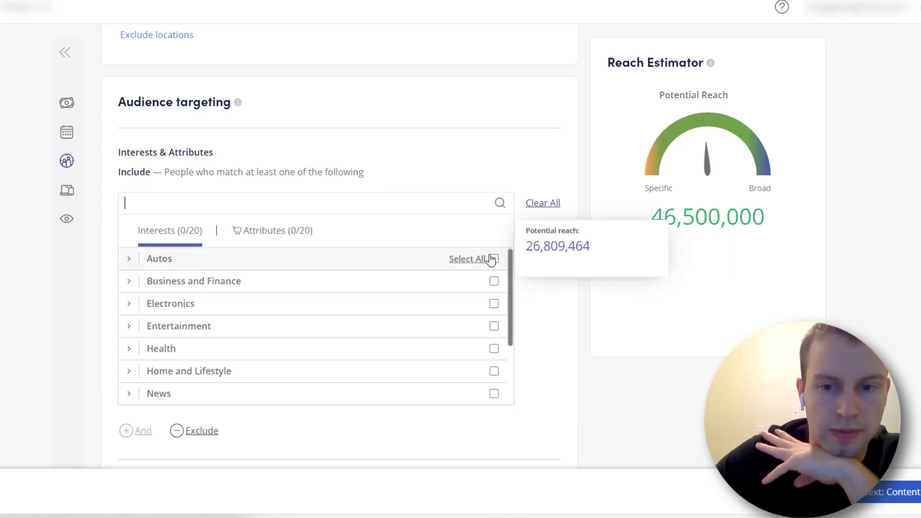
click(129, 282)
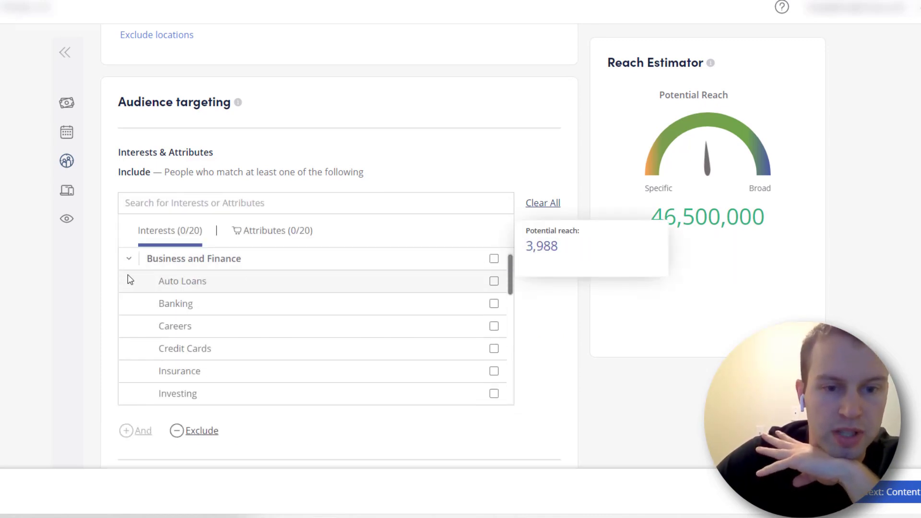
scroll(237, 321, down, 1)
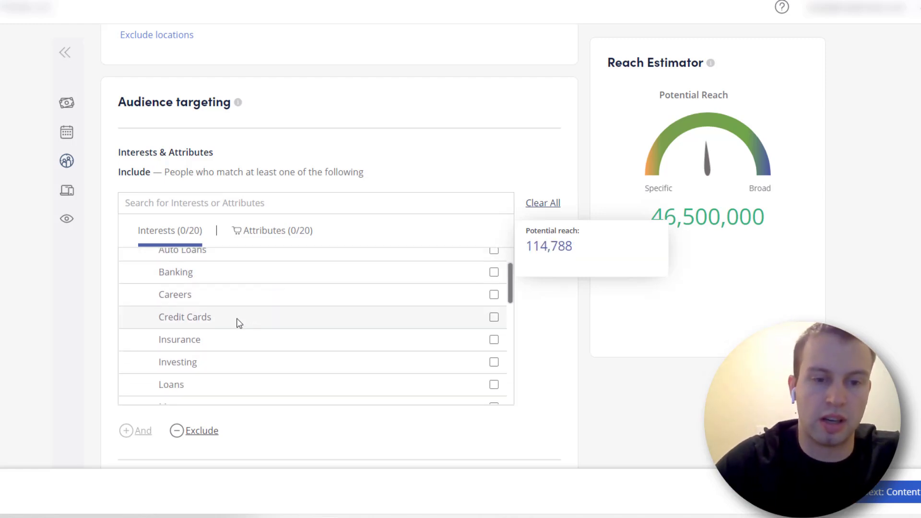
scroll(233, 321, down, 1)
scroll(257, 312, up, 1)
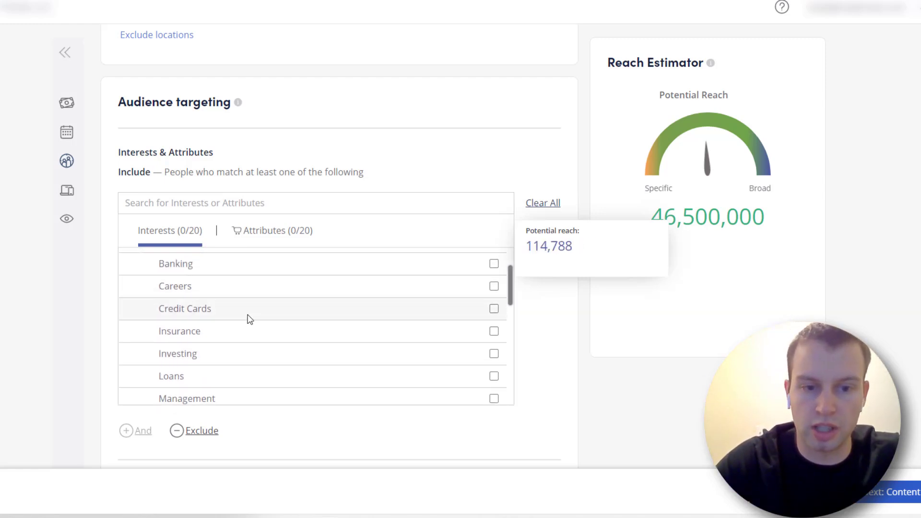
scroll(287, 335, down, 1)
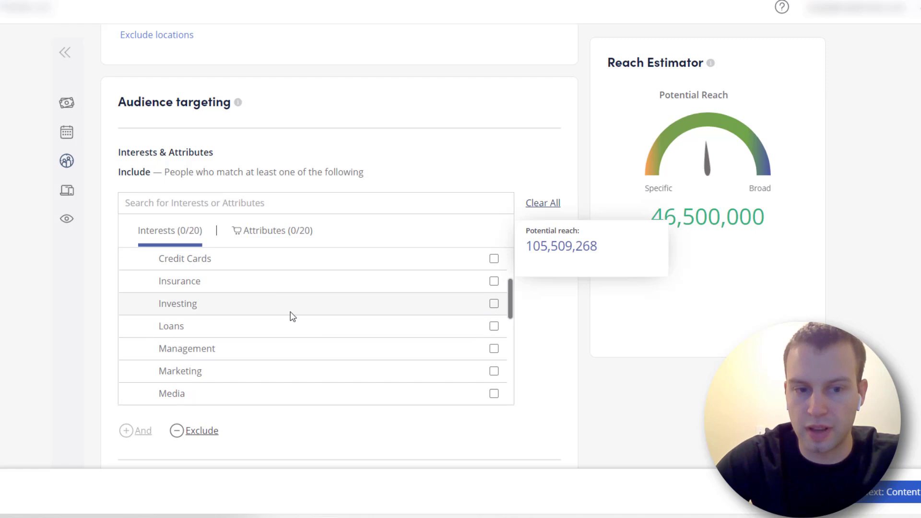
scroll(391, 329, down, 3)
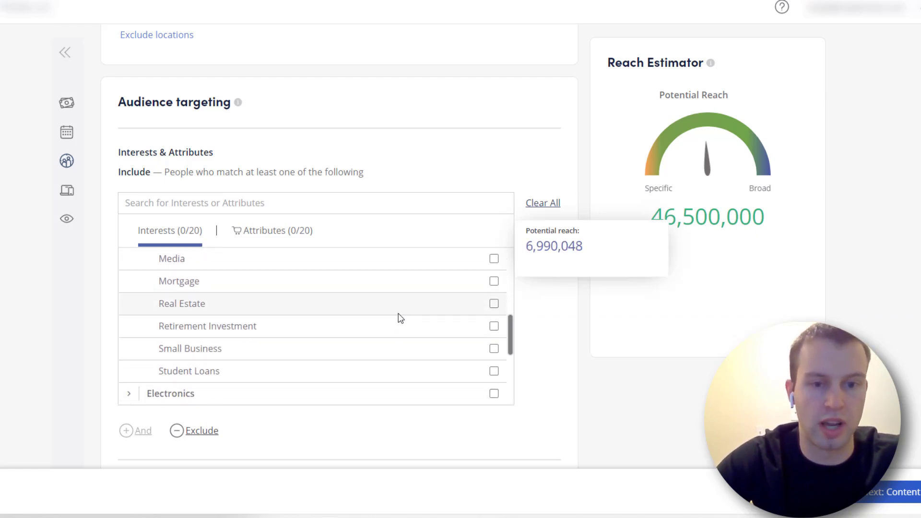
scroll(398, 316, up, 7)
click(130, 283)
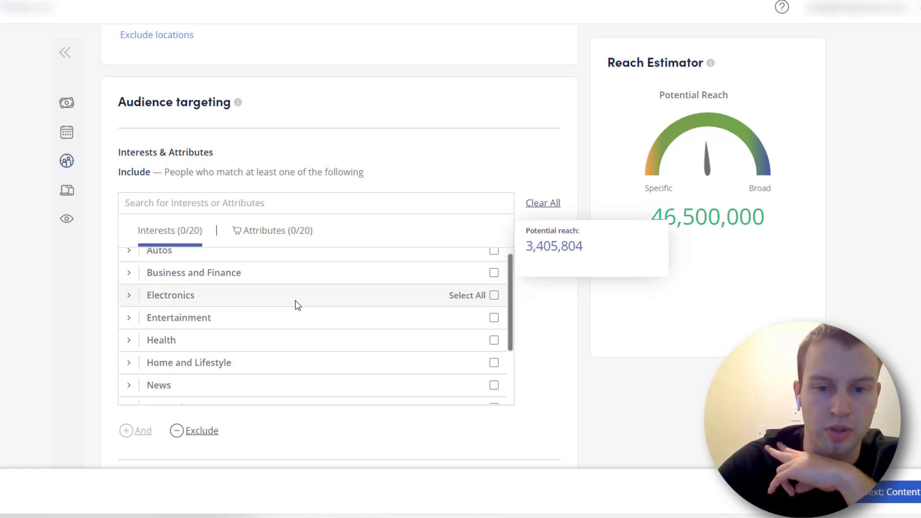
scroll(288, 307, down, 1)
click(129, 319)
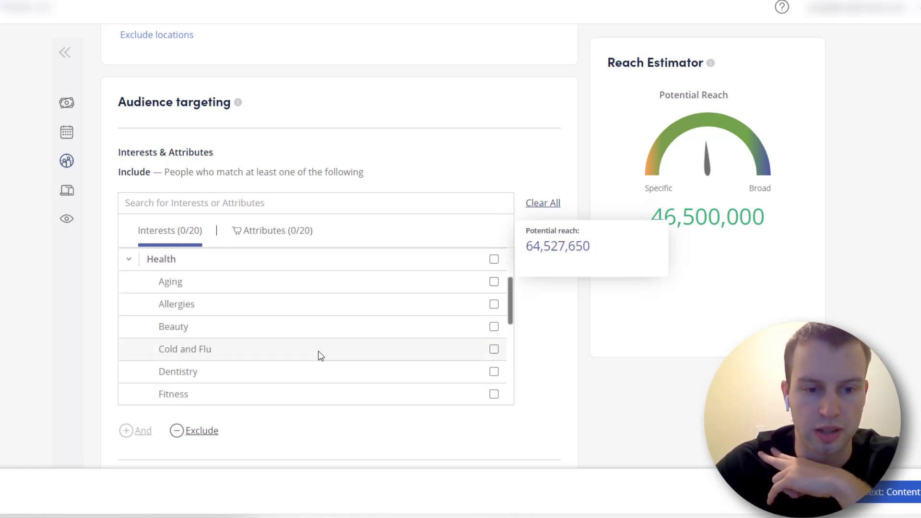
scroll(386, 355, down, 3)
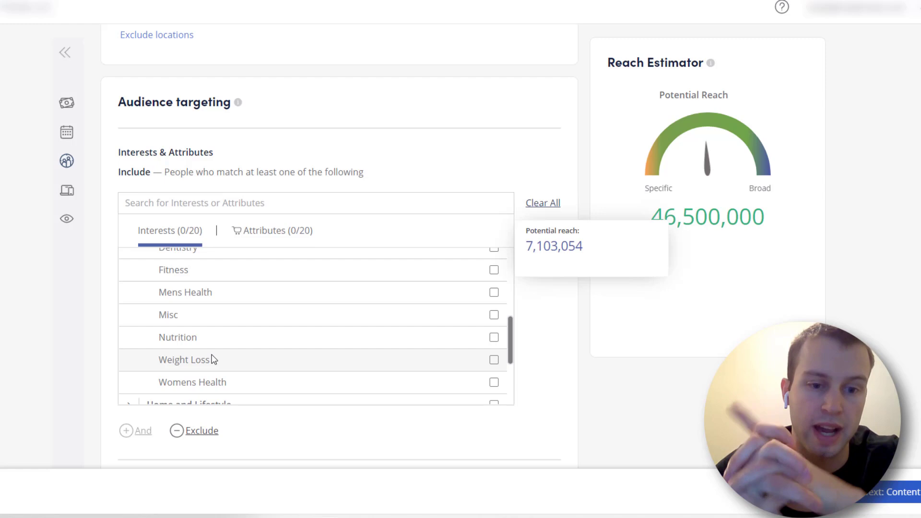
click(110, 338)
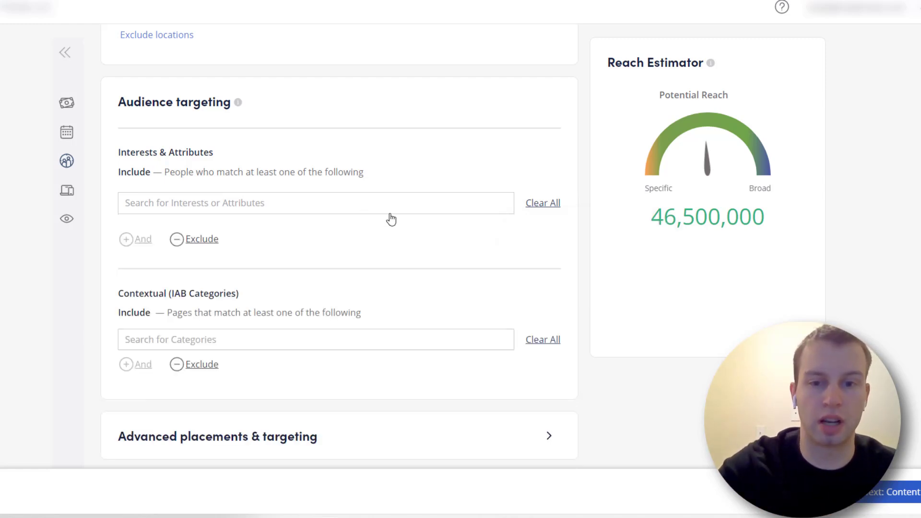
Step: Look through the Attributes tab and close the list without choosing any attributes
click(387, 211)
click(287, 242)
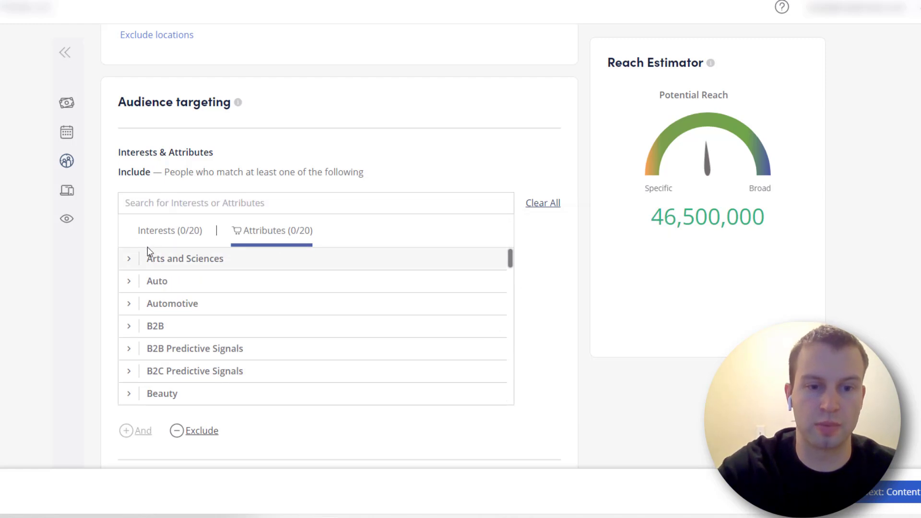
click(117, 240)
scroll(339, 240, down, 2)
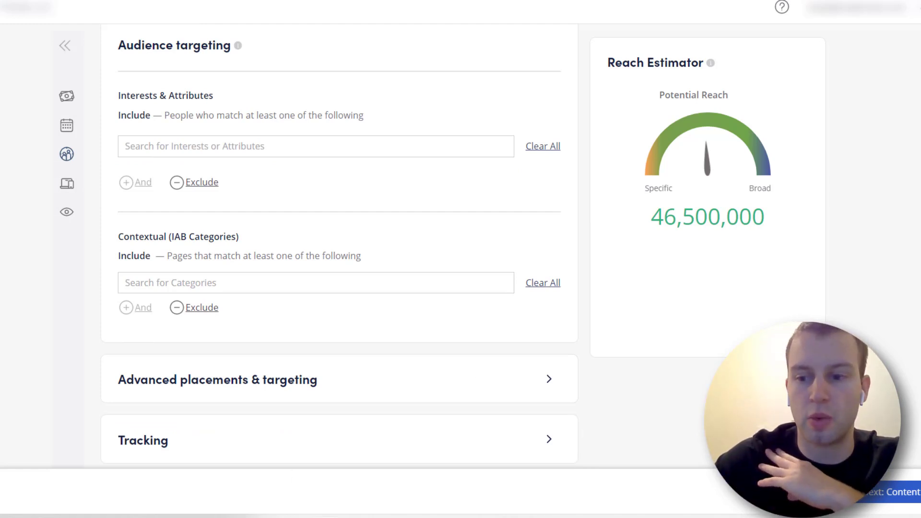
scroll(339, 239, down, 1)
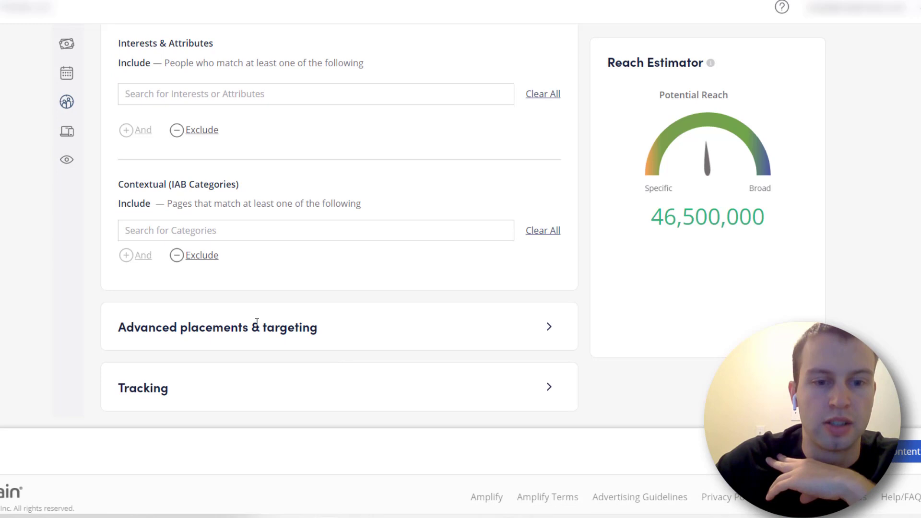
Step: Expand Advanced placements & targeting and move the campaign notes window aside
click(549, 327)
scroll(309, 144, down, 2)
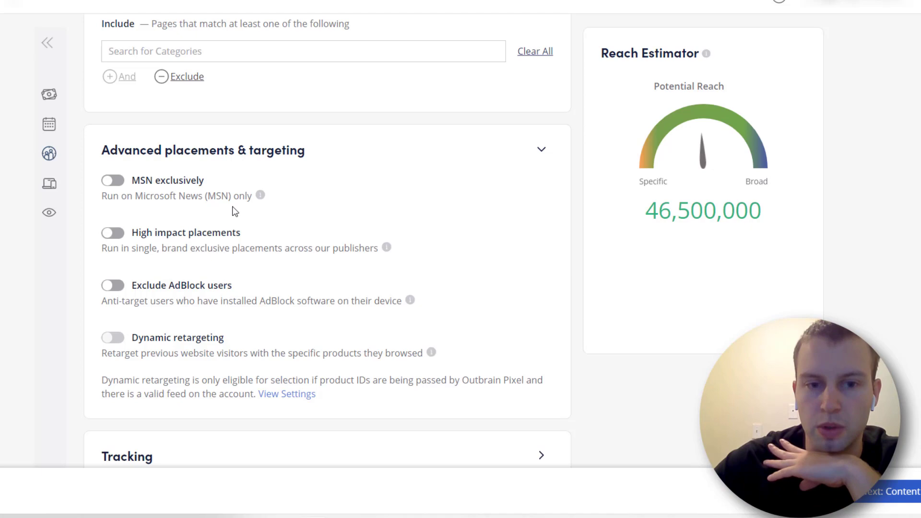
key(alt+Tab)
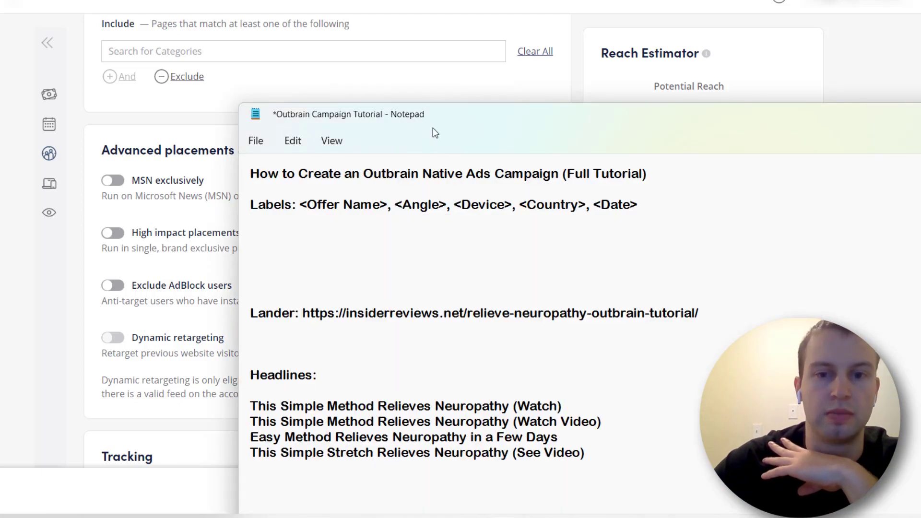
drag(492, 138, 683, 120)
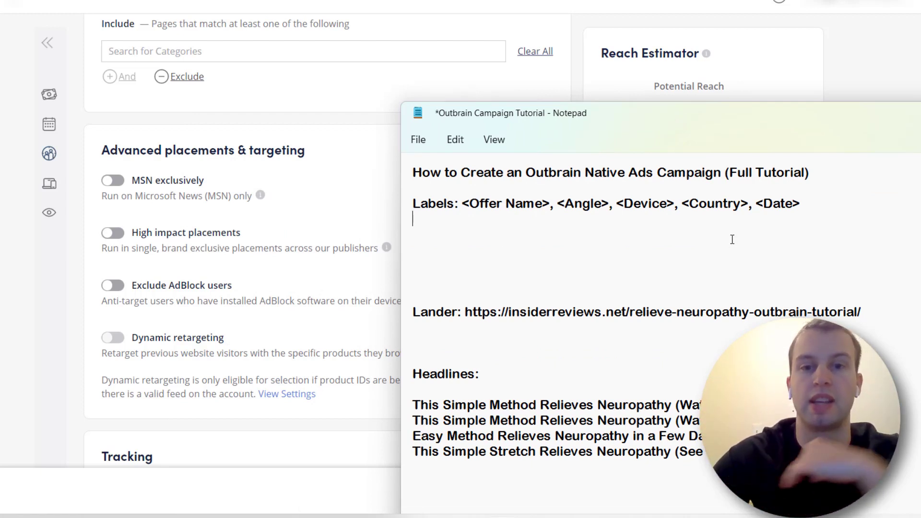
click(313, 135)
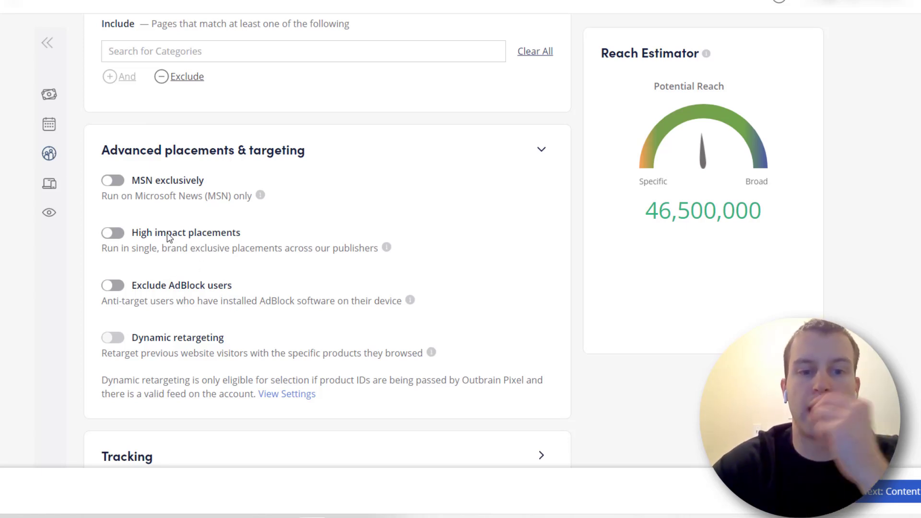
Step: Toggle High impact placements and Exclude AdBlock users on and back off, leaving both disabled
click(121, 234)
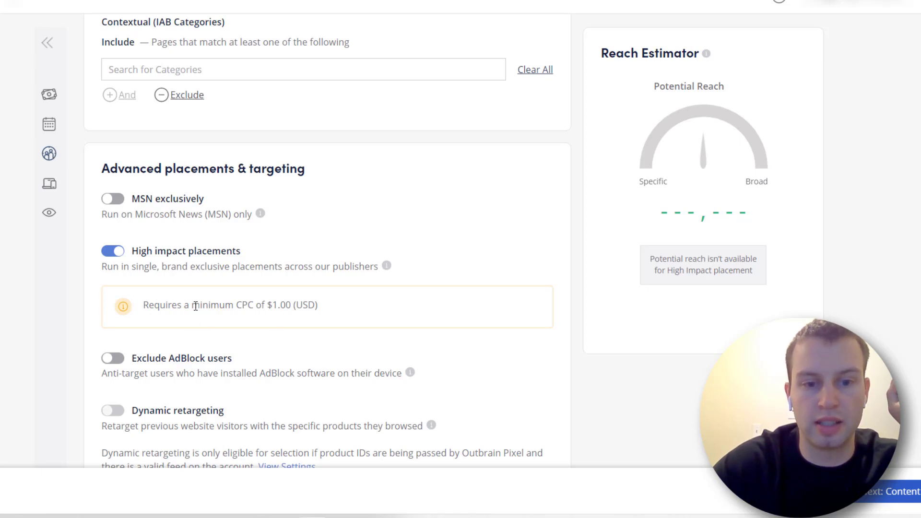
drag(195, 306, 273, 306)
click(145, 276)
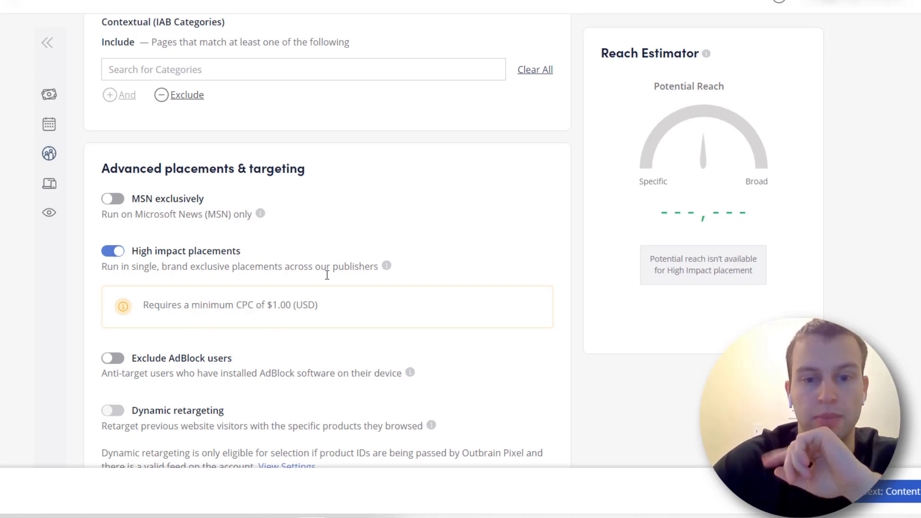
click(156, 252)
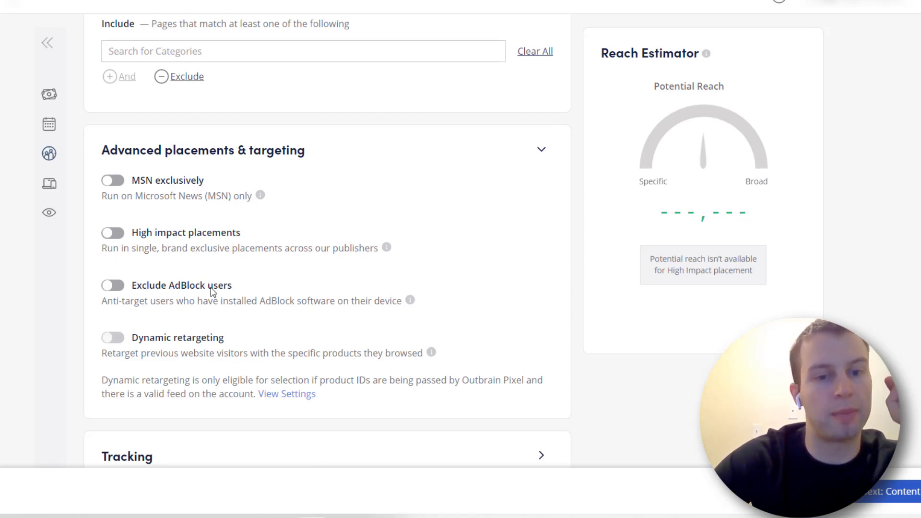
click(120, 287)
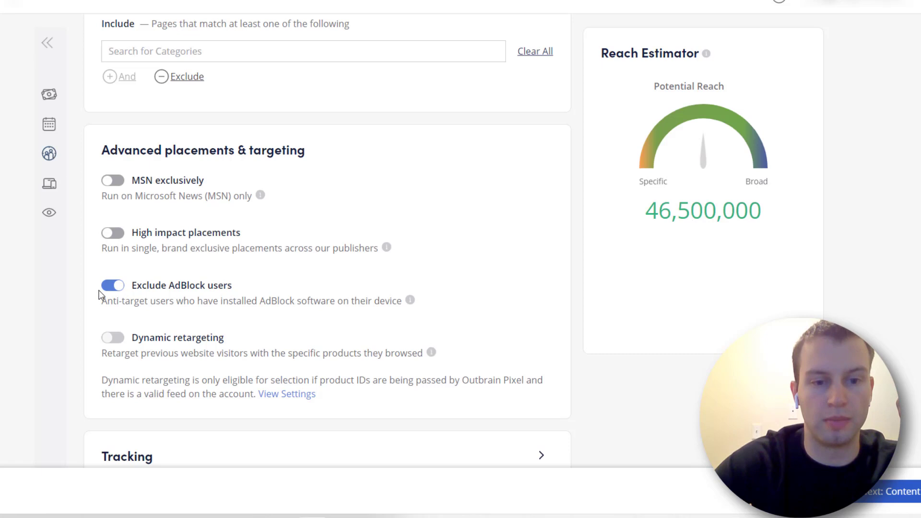
click(112, 286)
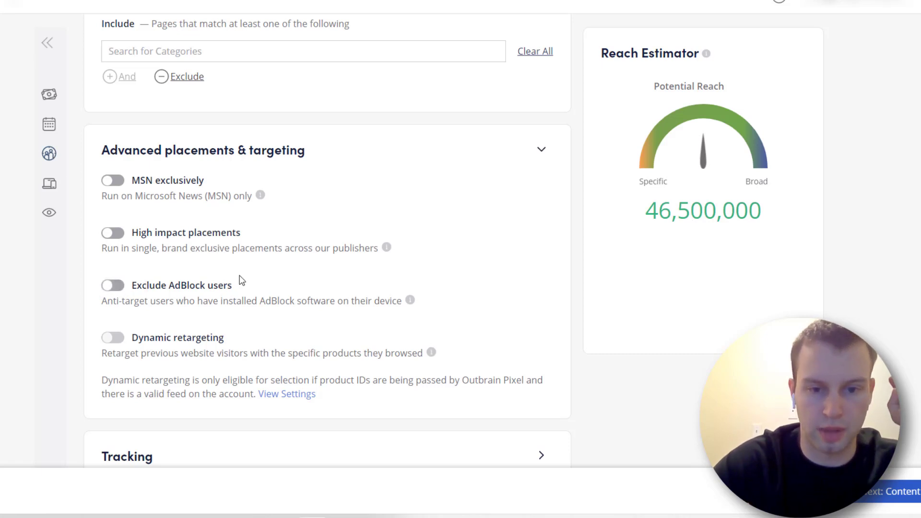
Step: Expand the Tracking settings section
scroll(168, 316, down, 2)
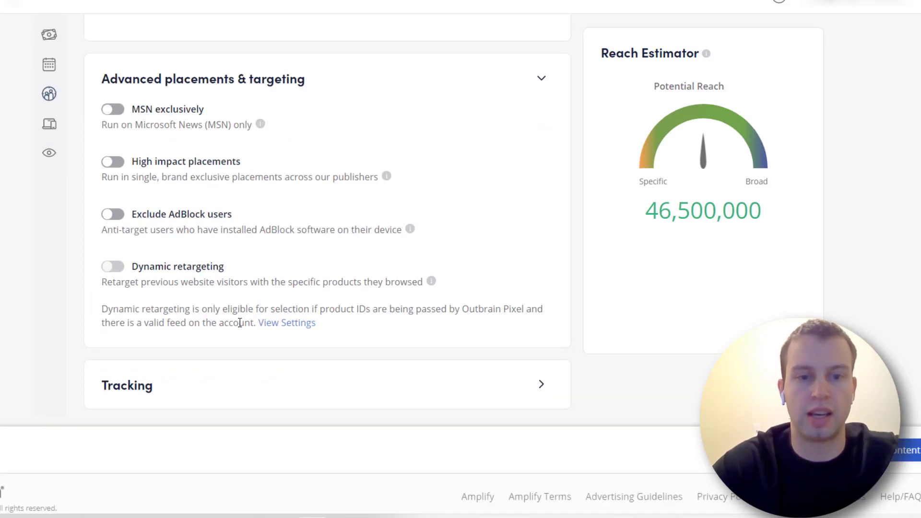
click(540, 388)
scroll(336, 312, down, 3)
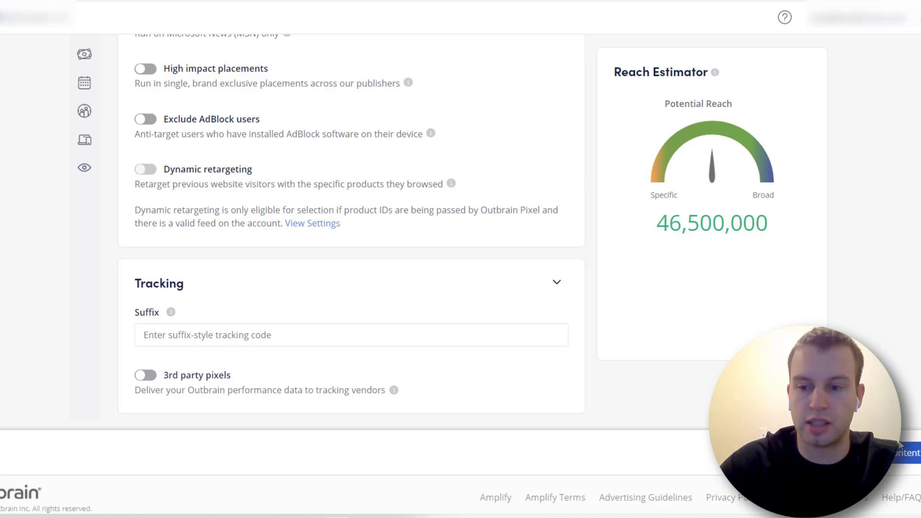
Step: Proceed to the Content step, dismiss the pixel note, and add the leg image to the first ad
click(900, 455)
click(580, 310)
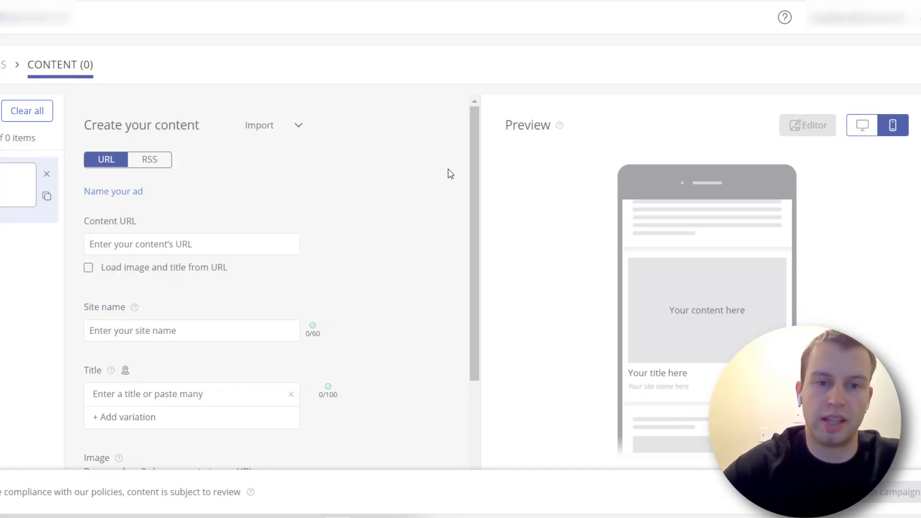
scroll(351, 203, down, 1)
scroll(351, 203, up, 2)
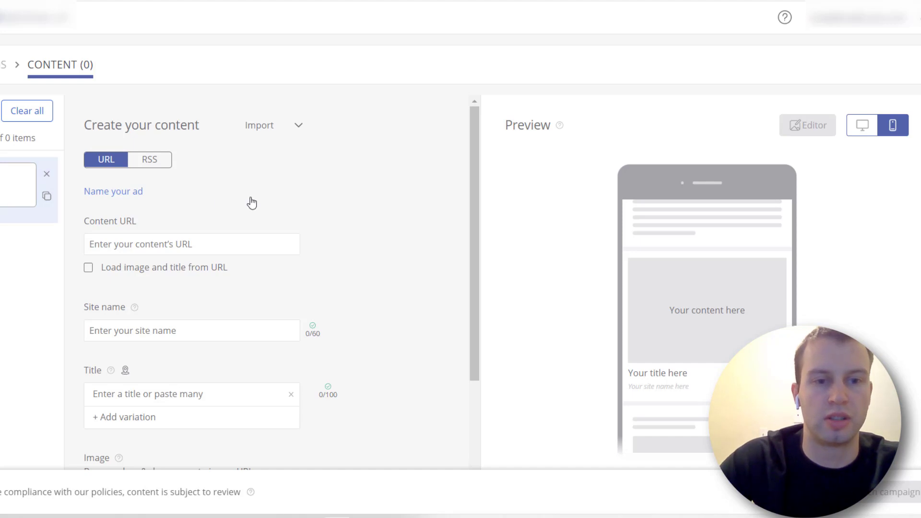
scroll(356, 276, down, 3)
scroll(355, 276, down, 1)
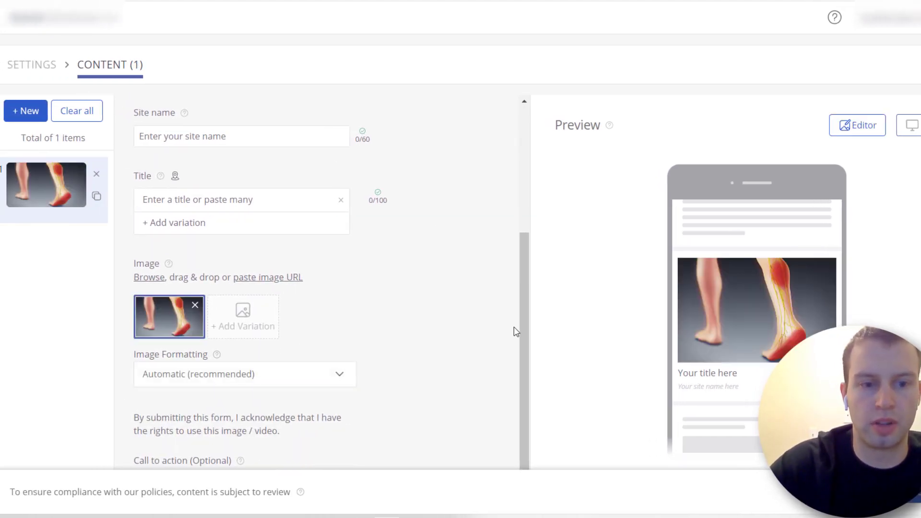
Step: Paste the first neuropathy headline as the title, plus a second variation ending '(Watch Video)'
scroll(518, 312, up, 1)
scroll(519, 312, down, 1)
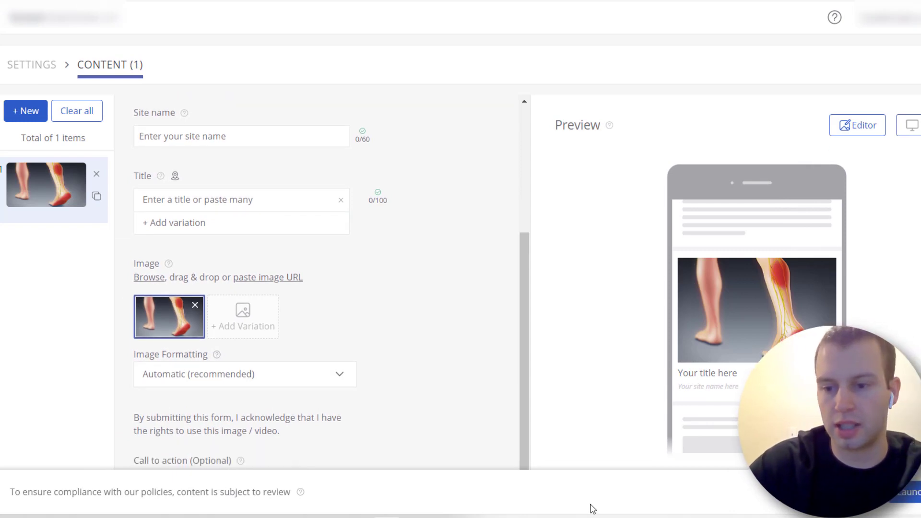
key(alt+Tab)
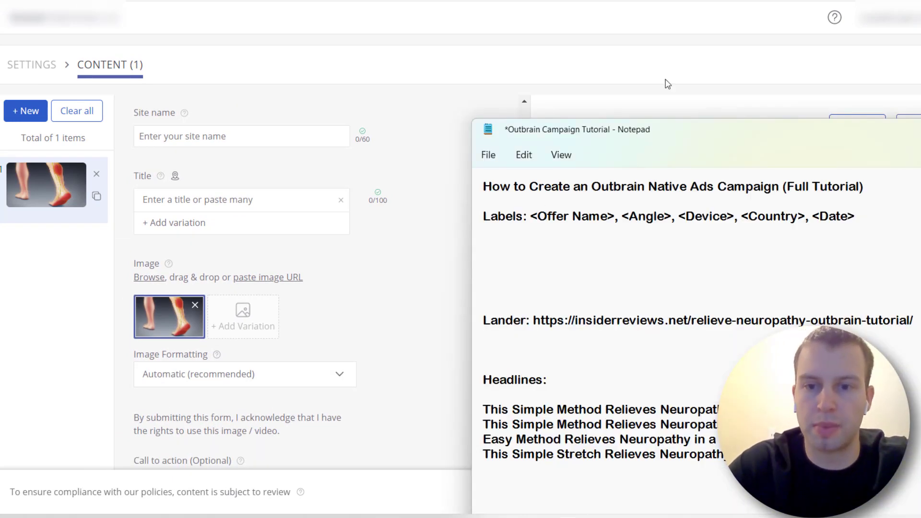
drag(722, 409, 482, 409)
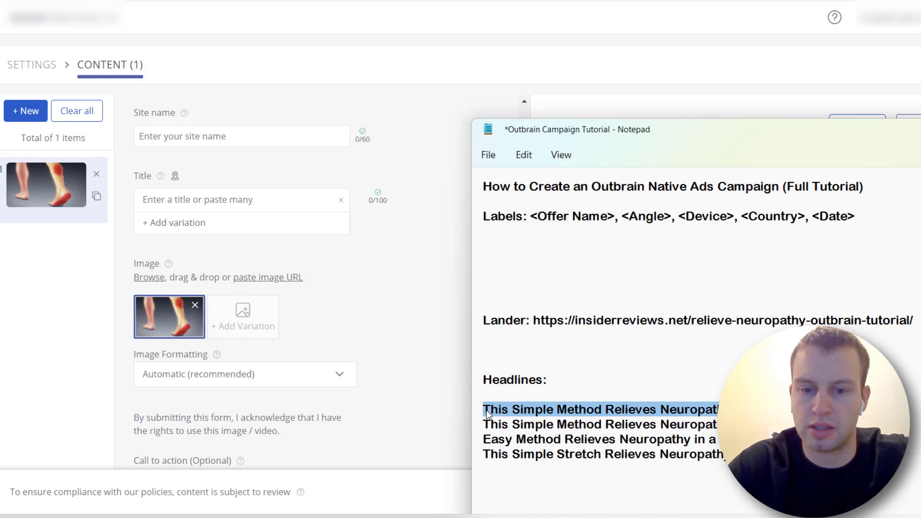
click(222, 205)
text(This Simple Method Relieves Neuropathy (Watch))
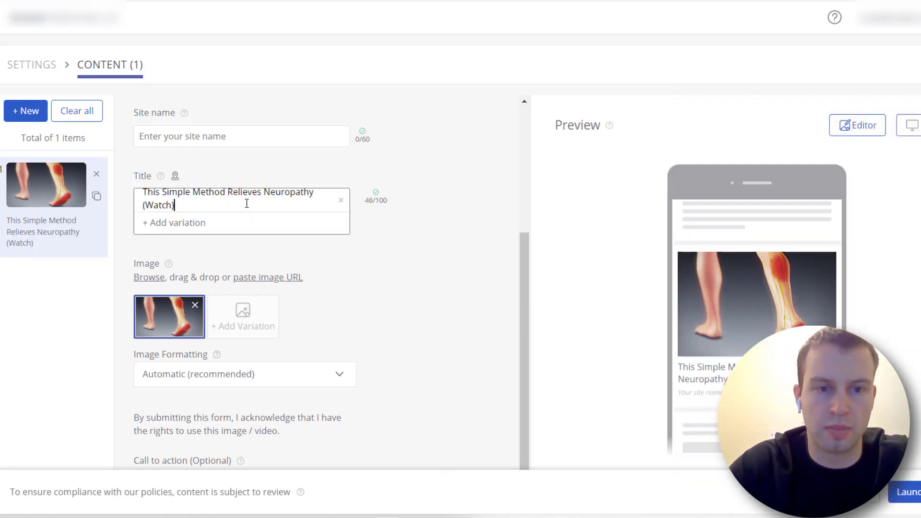
click(203, 224)
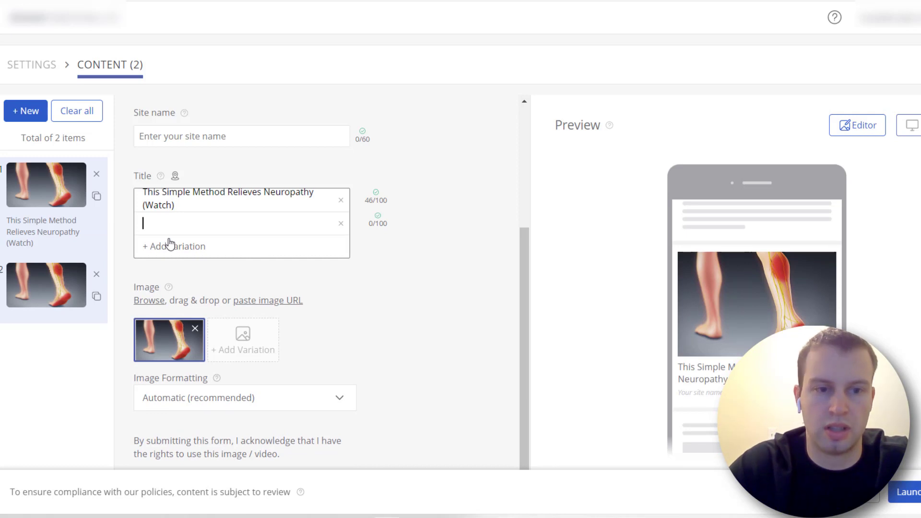
text(This Simple Method Relieves Neuropathy (Watch))
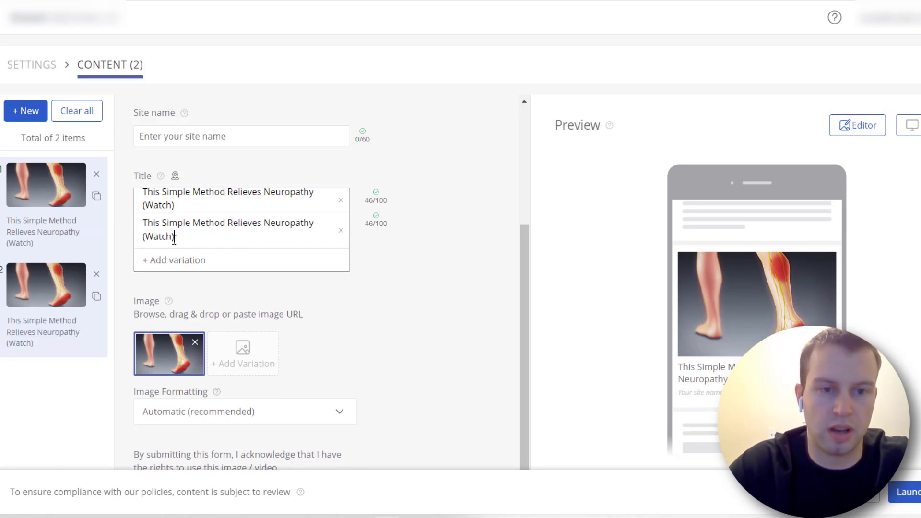
text(Video)
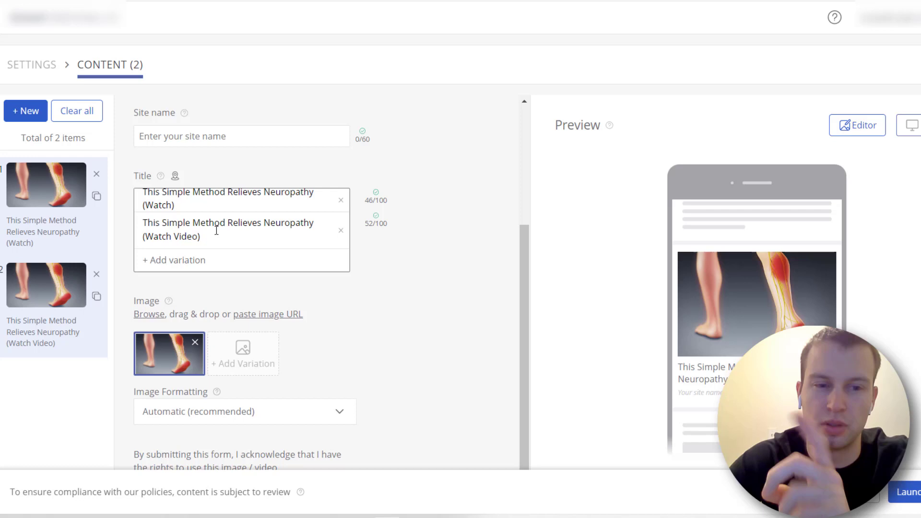
Step: Add a third title variation using the third headline from the notes
key(alt+Tab)
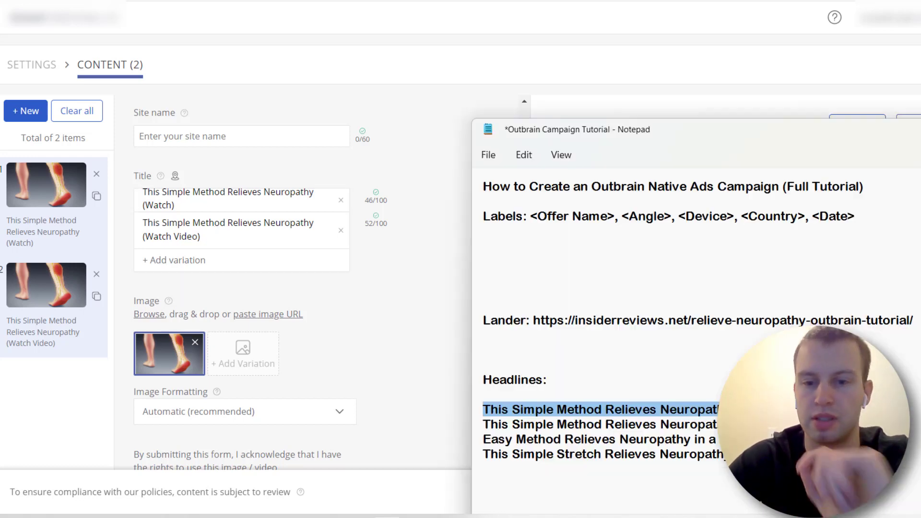
key(Down)
key(Down)
key(shift+End)
key(ctrl+c)
click(228, 264)
key(ctrl+v)
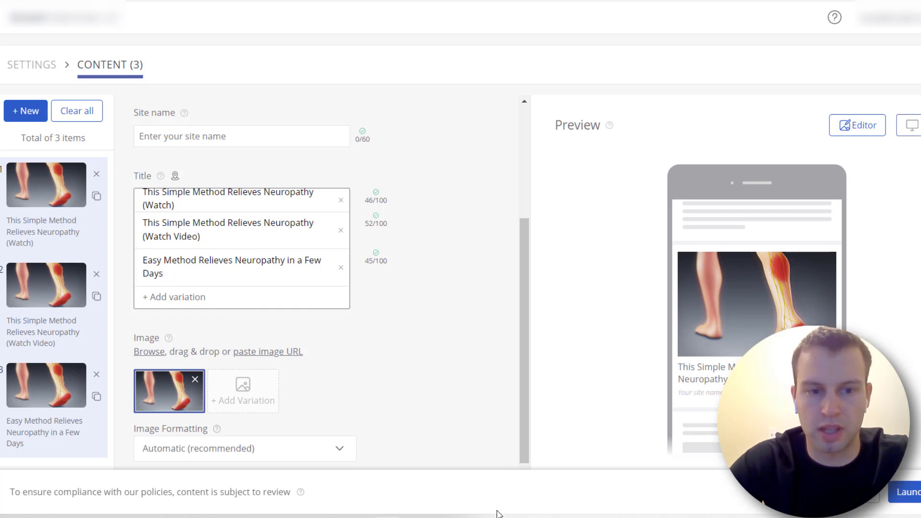
Step: Add a fourth title variation with the fourth headline from the notes
mouse_move(498, 515)
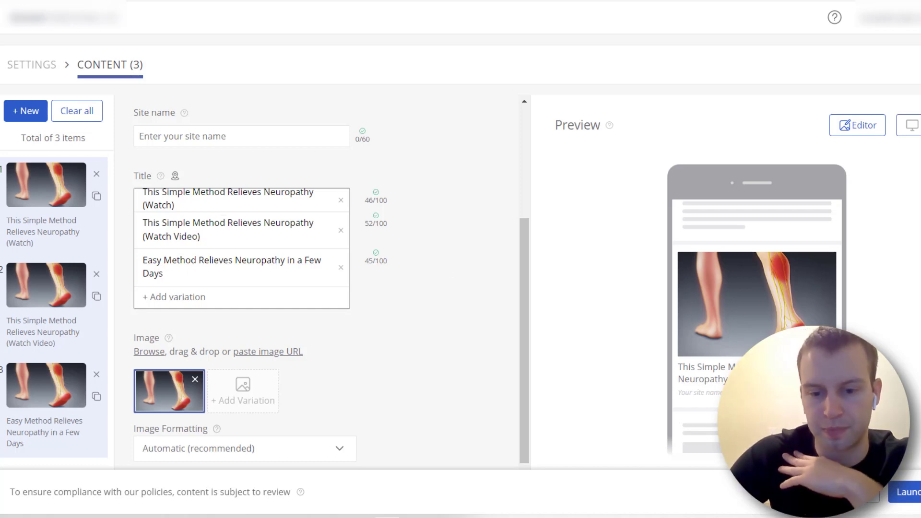
click(846, 509)
key(alt+Tab)
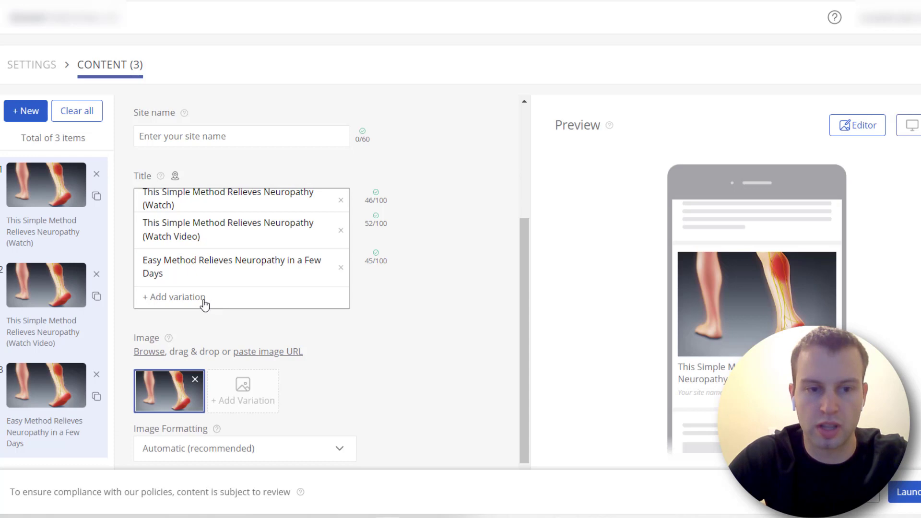
click(173, 297)
key(ctrl+v)
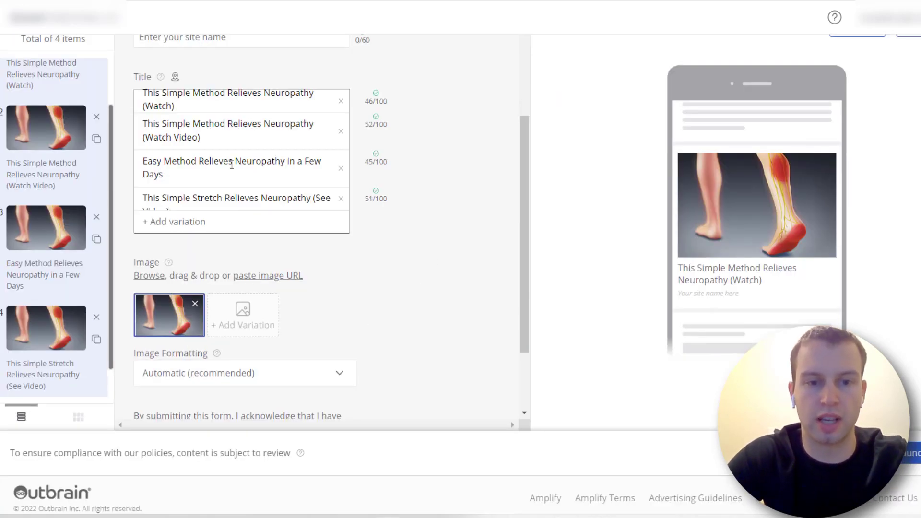
Step: Check the fourth headline's full 'See Video' ending and revisit the second headline's wording
click(212, 197)
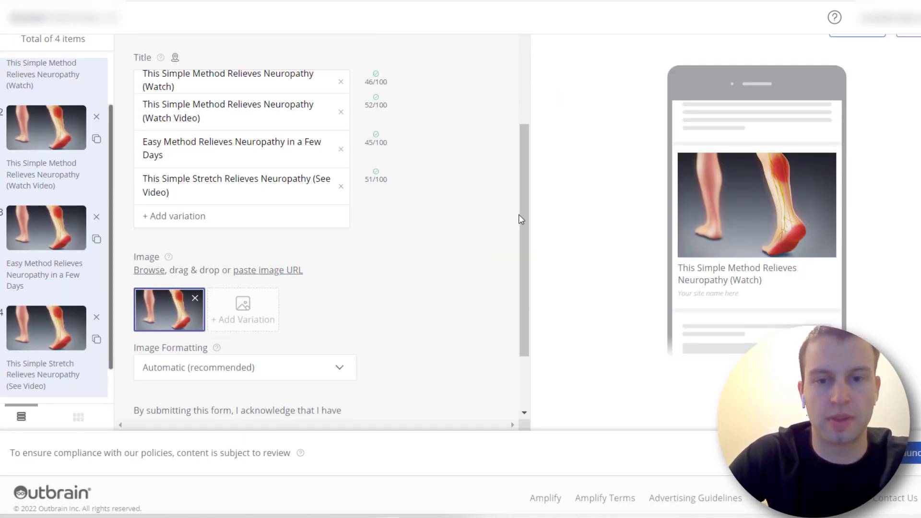
drag(519, 214, 520, 209)
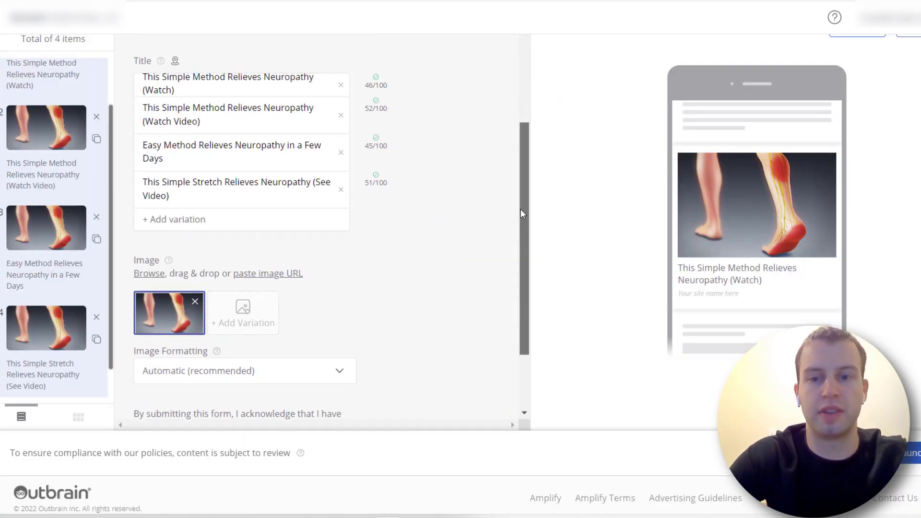
shift+click(315, 191)
click(155, 117)
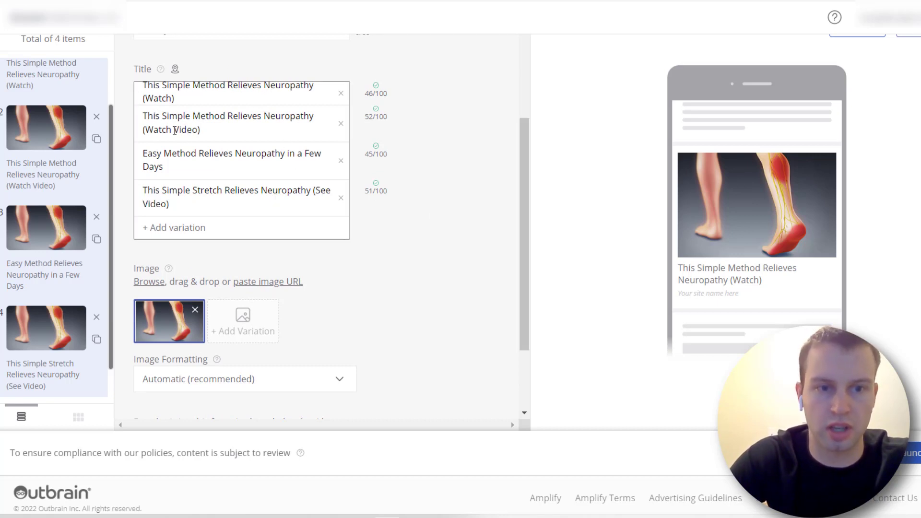
drag(524, 225, 517, 297)
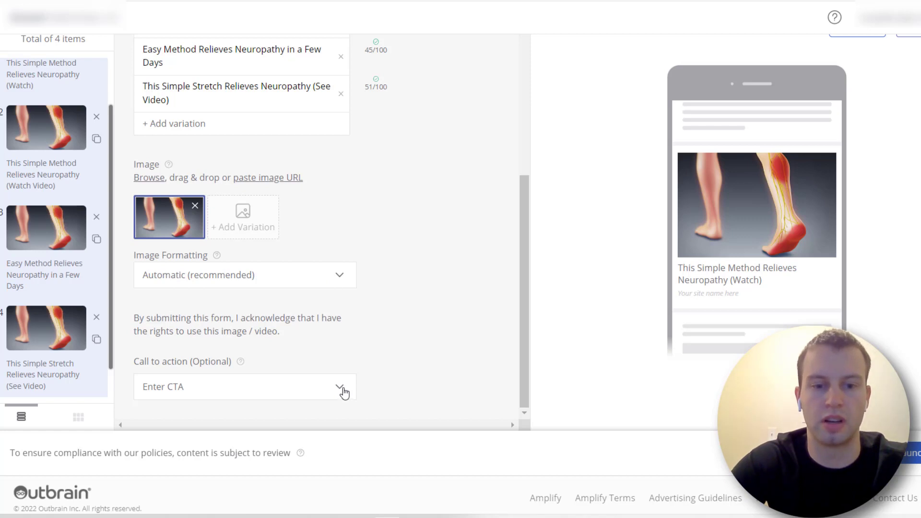
drag(523, 268, 549, 117)
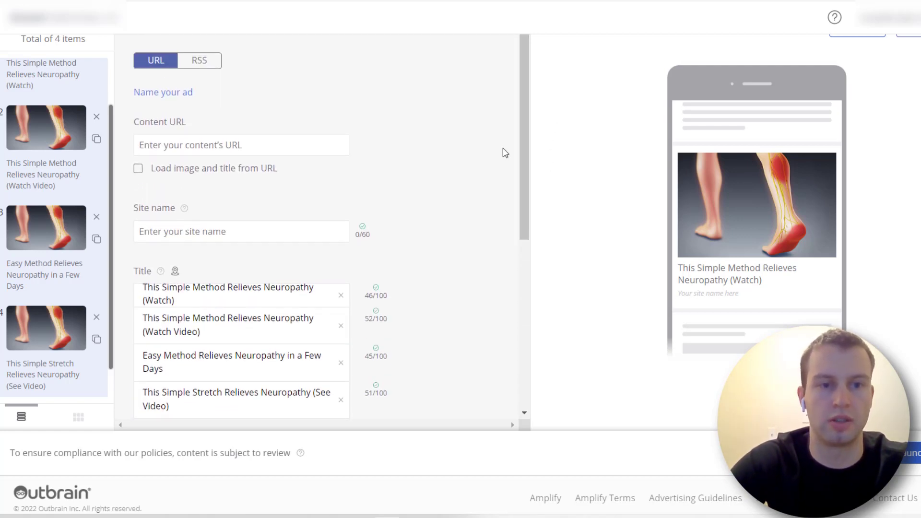
Step: Paste the insiderreviews.net lander URL from the notes as the Content URL and preview the landing page
key(alt+Tab)
drag(912, 319, 529, 324)
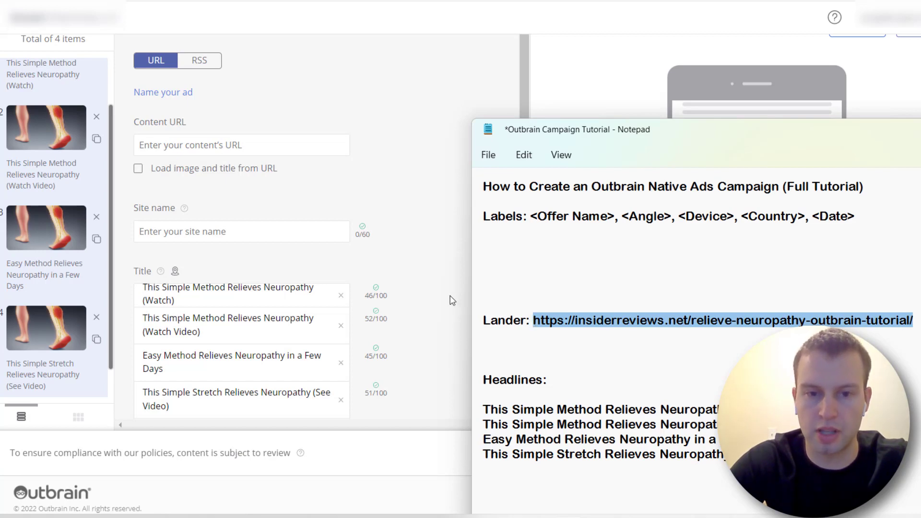
key(alt+Tab)
click(206, 150)
key(ctrl+v)
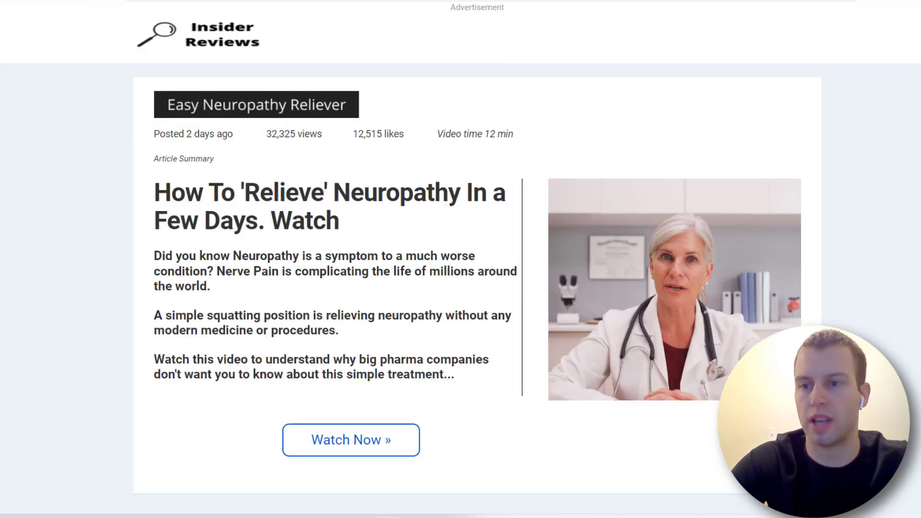
scroll(68, 92, down, 7)
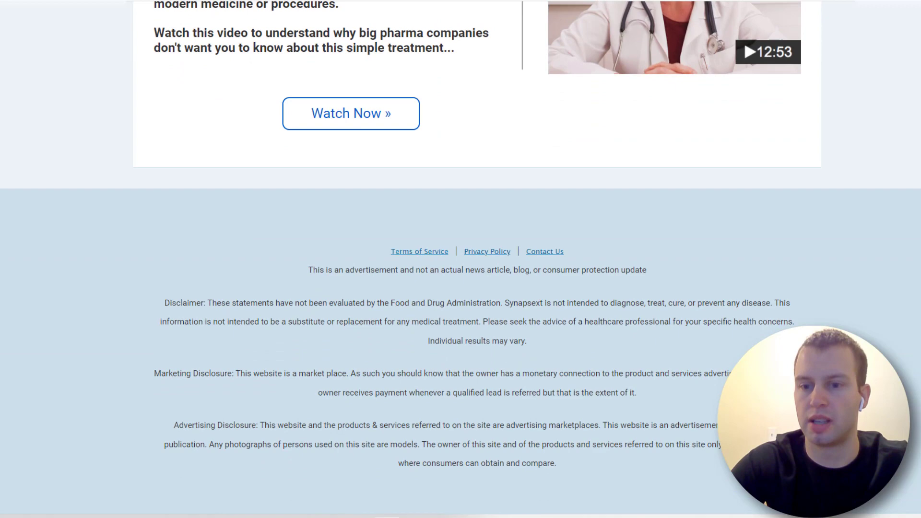
scroll(68, 92, up, 7)
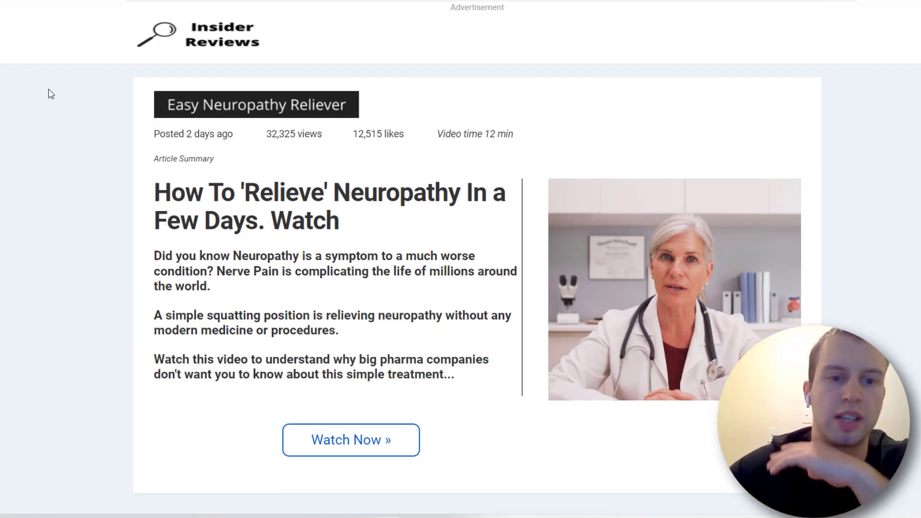
scroll(128, 164, down, 1)
scroll(72, 217, down, 7)
scroll(72, 218, up, 7)
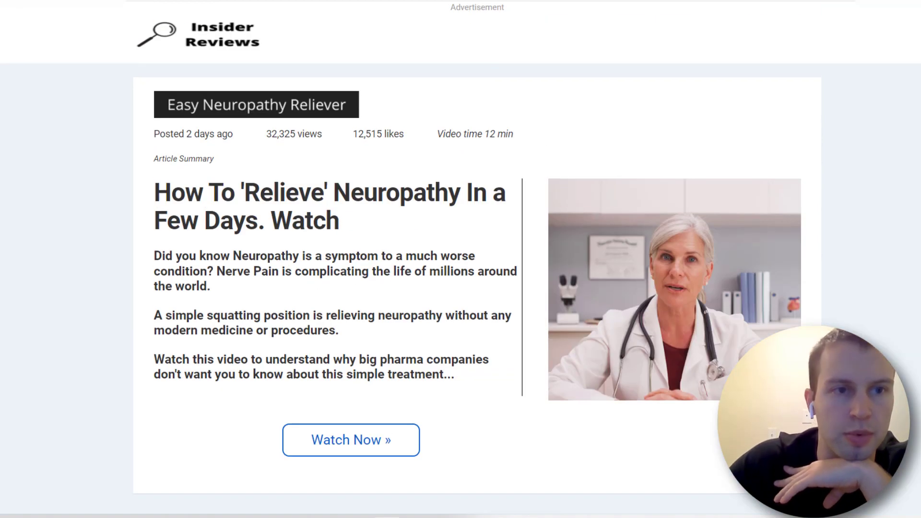
key(ctrl+Tab)
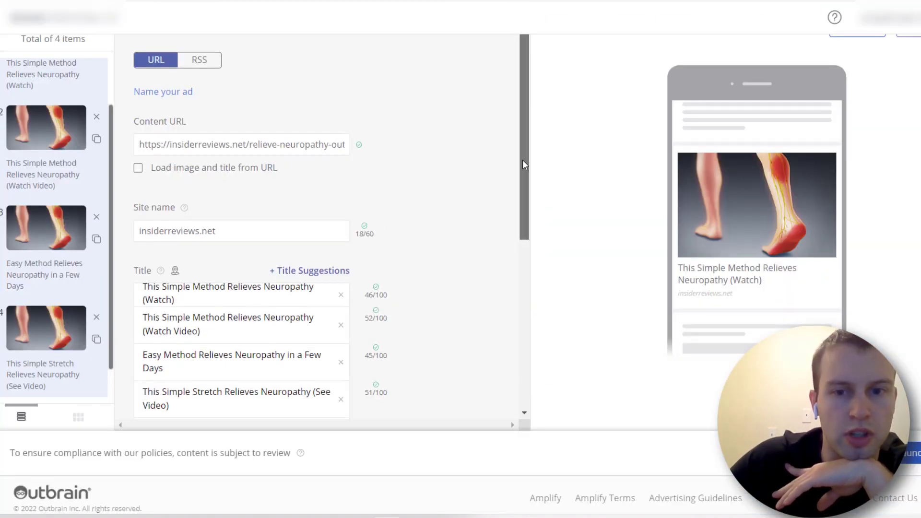
scroll(239, 225, down, 1)
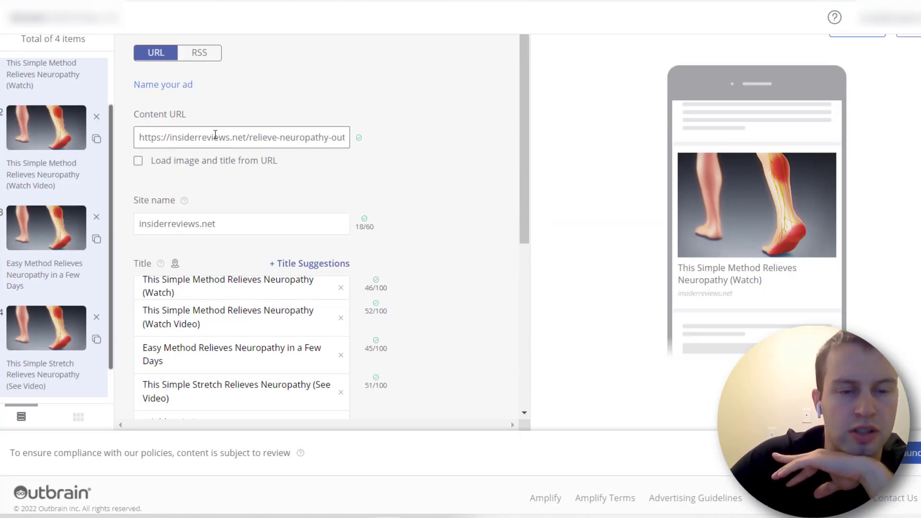
scroll(179, 391, down, 6)
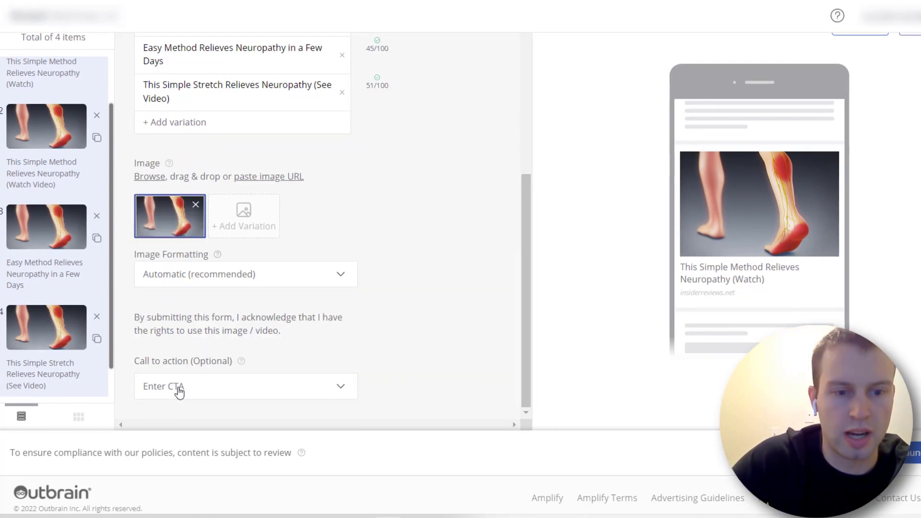
Step: Choose Learn More from the Call to action (Optional) dropdown
click(179, 391)
drag(353, 222, 244, 249)
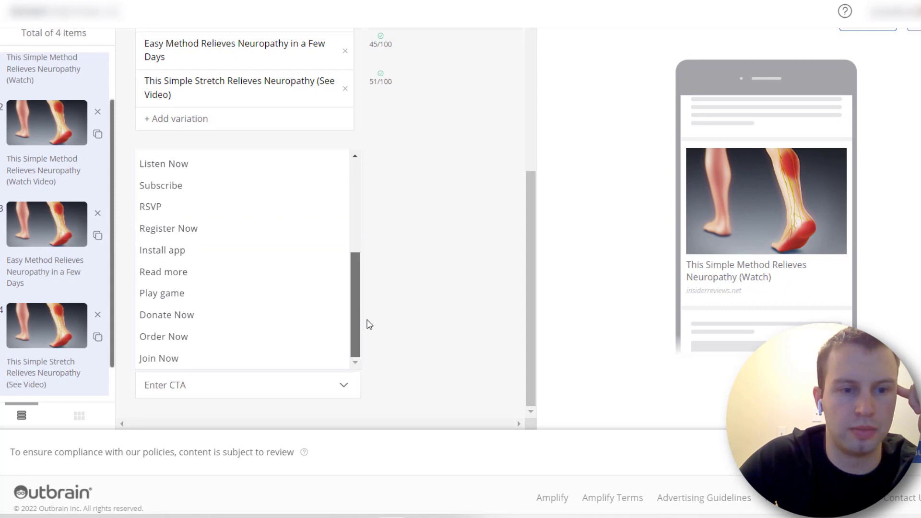
drag(360, 235, 357, 200)
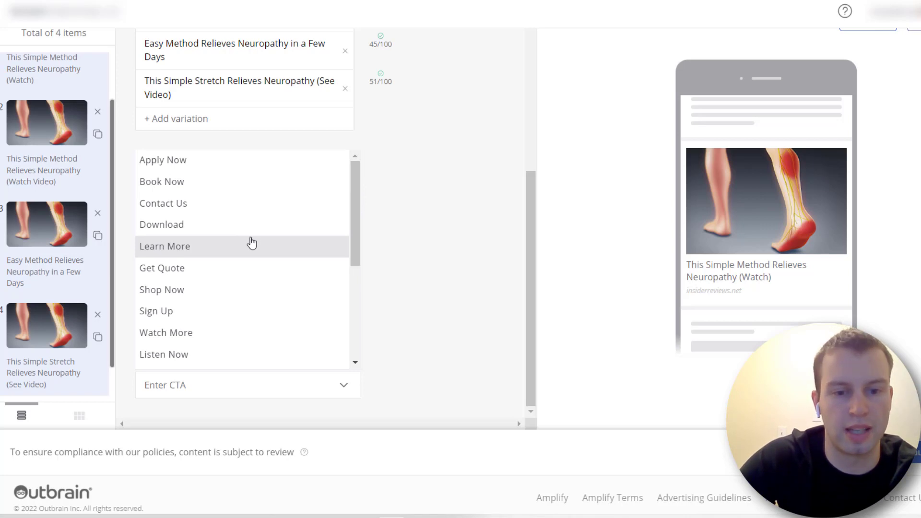
click(252, 243)
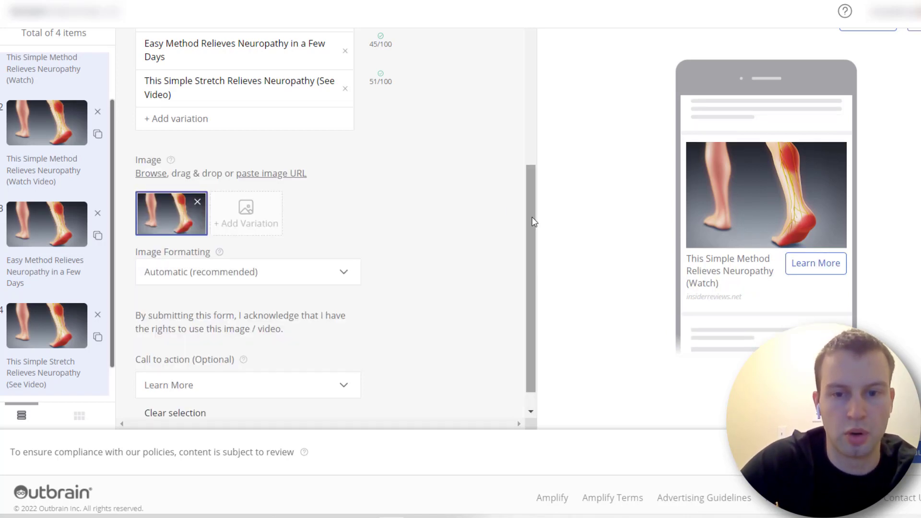
scroll(445, 281, down, 1)
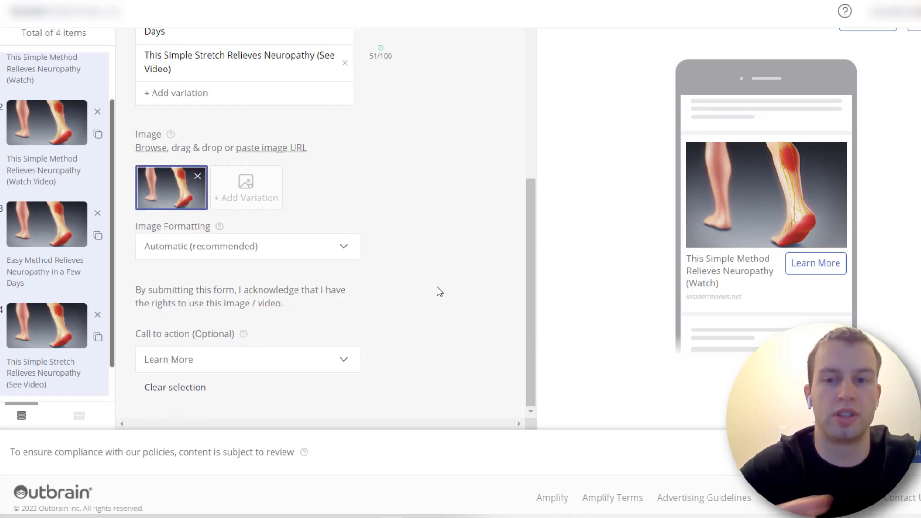